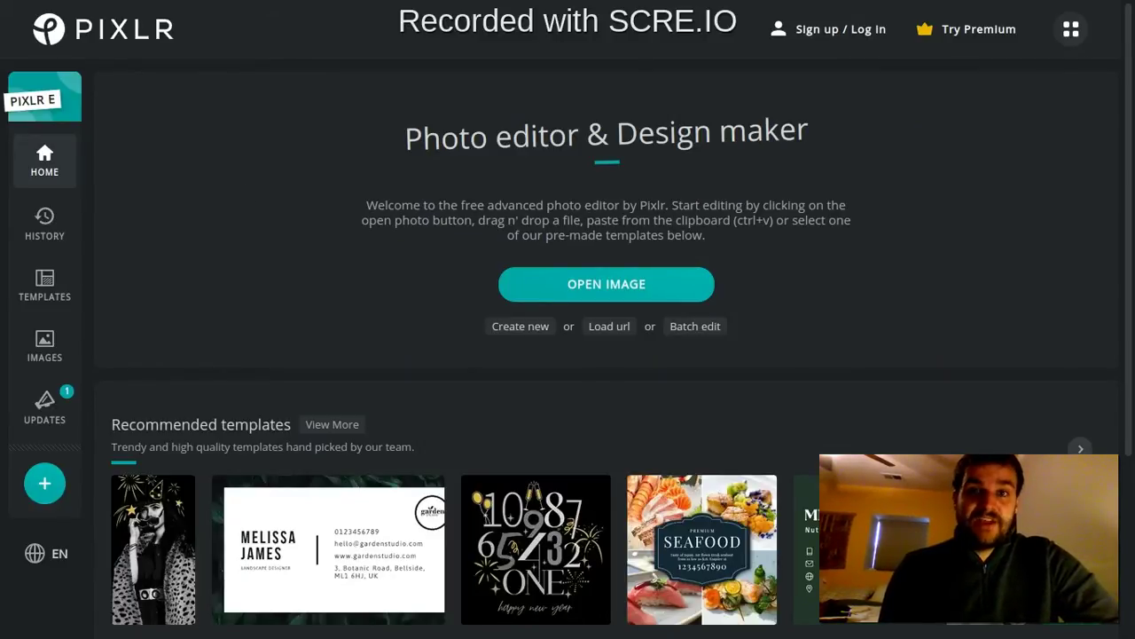
On the class website, scroll to the 3. Layers section and copy the sky photo's image address.
mouse_move(137, 5)
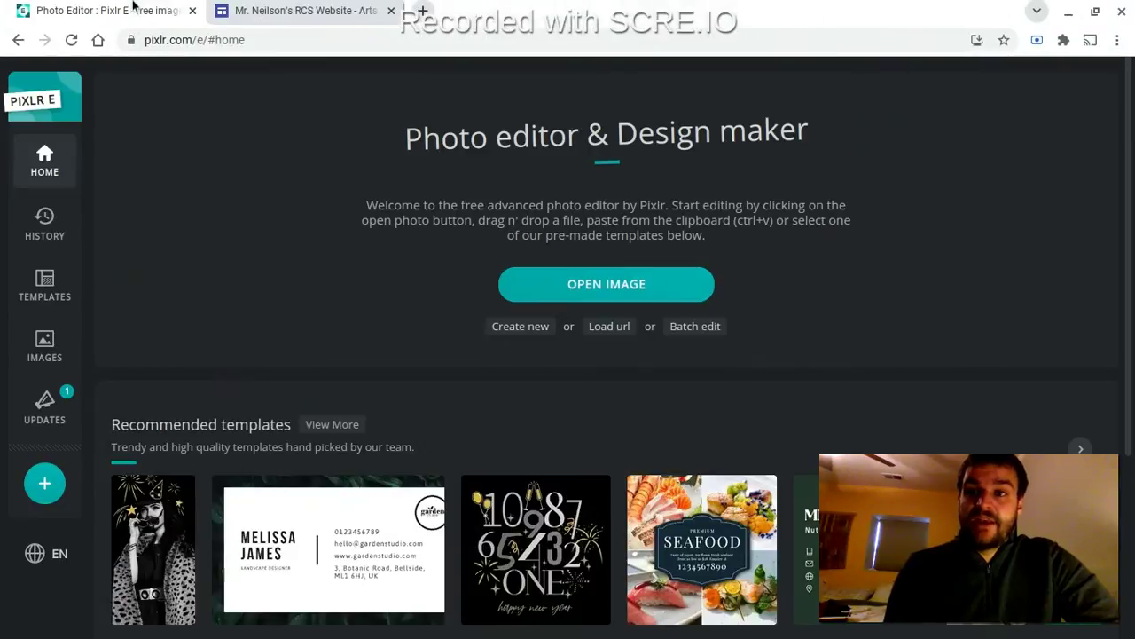
click(309, 13)
scroll(443, 298, up, 6)
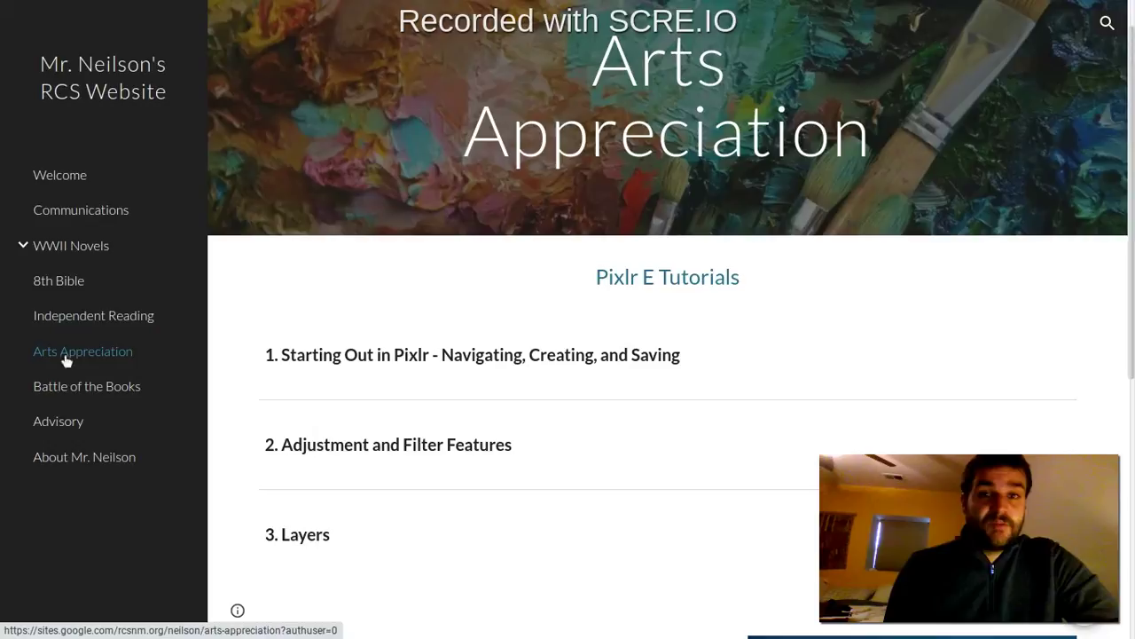
scroll(701, 201, down, 1)
scroll(700, 201, down, 5)
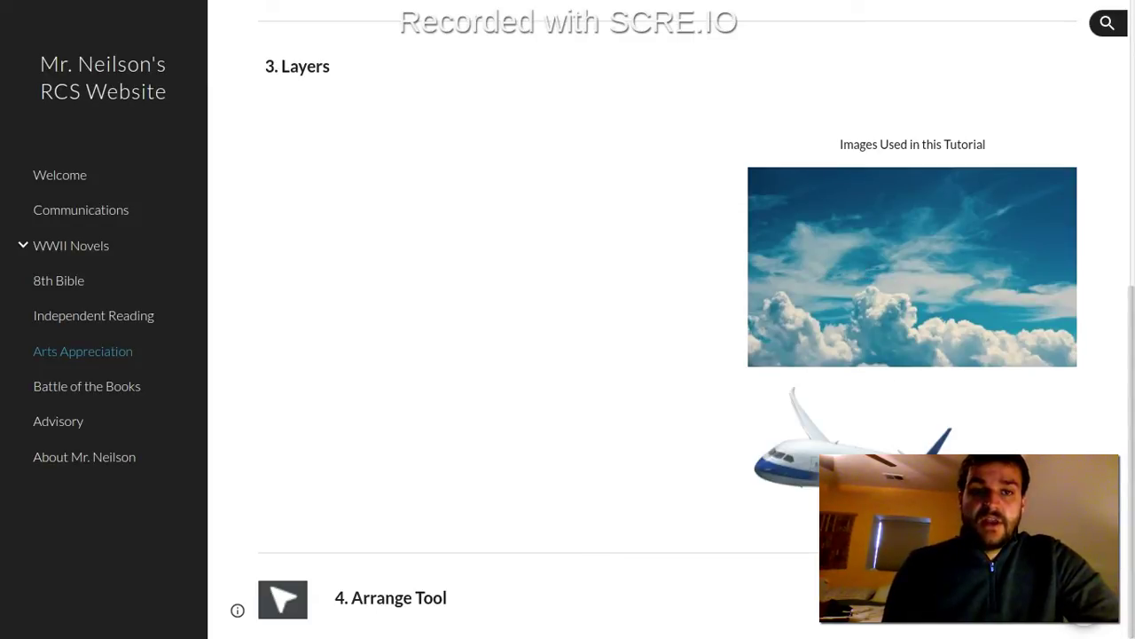
right_click(862, 269)
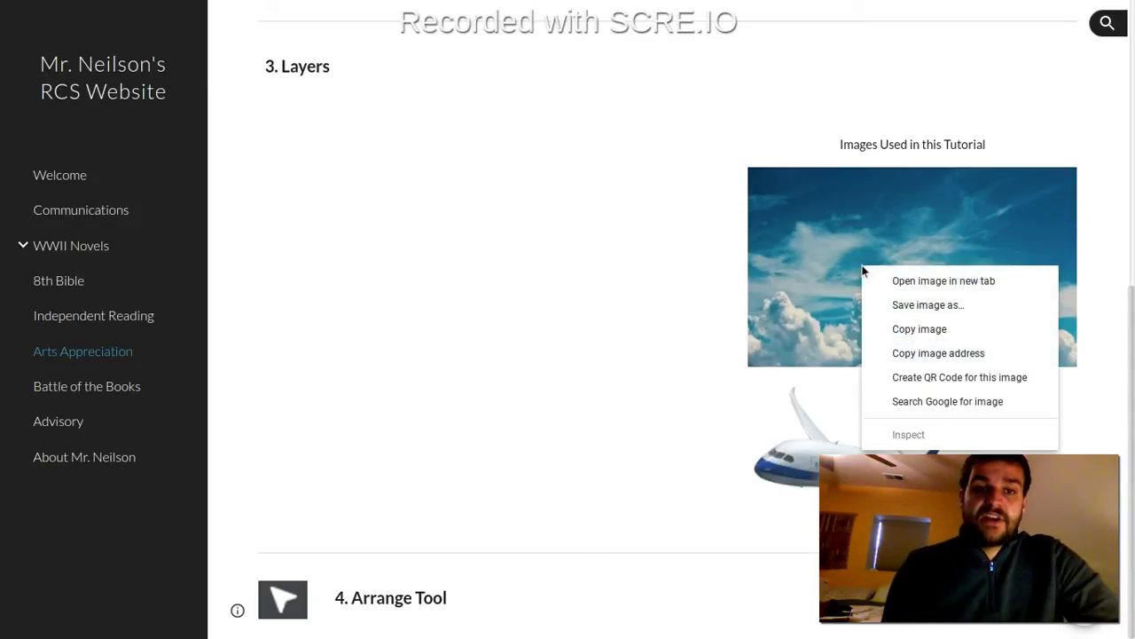
click(919, 355)
Load the sky photo into Pixlr E from its pasted image URL.
mouse_move(426, 6)
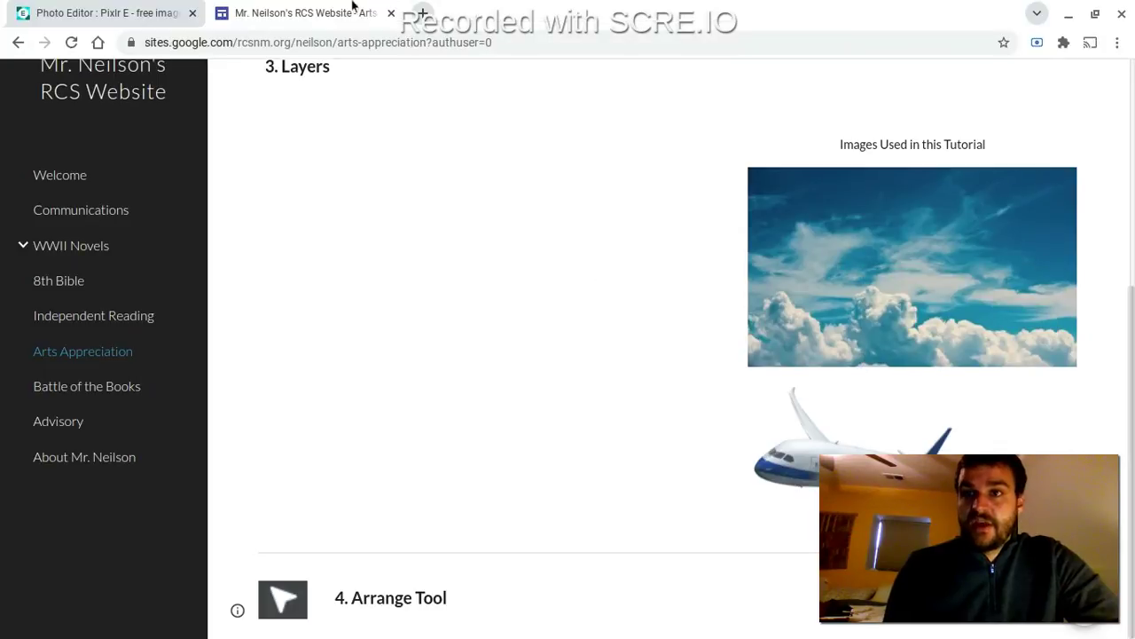
click(101, 13)
click(609, 328)
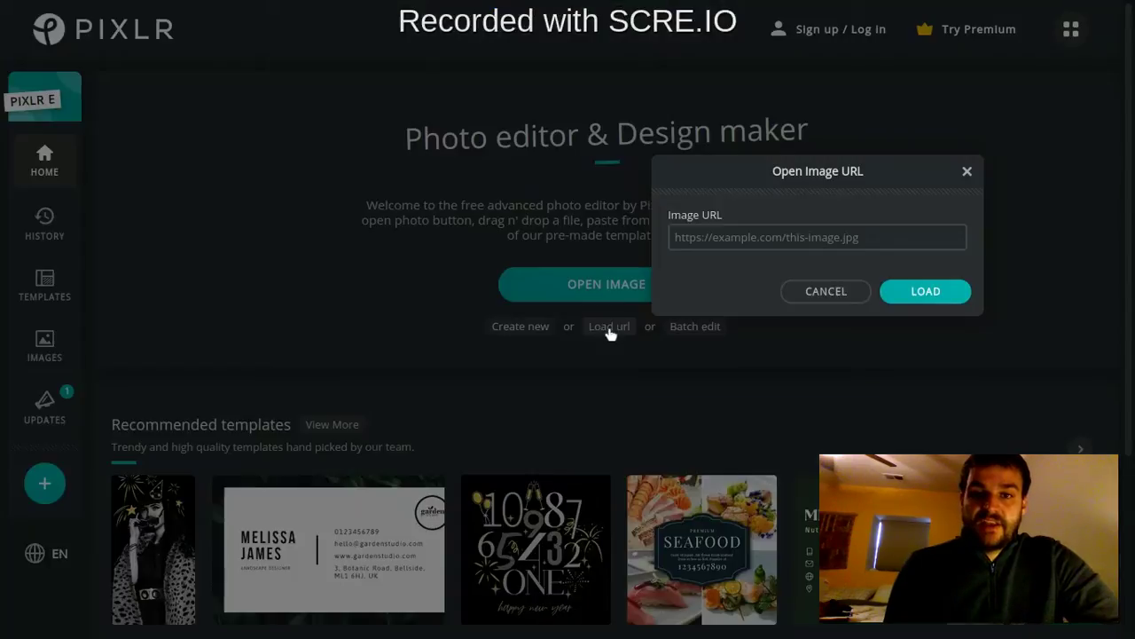
right_click(715, 242)
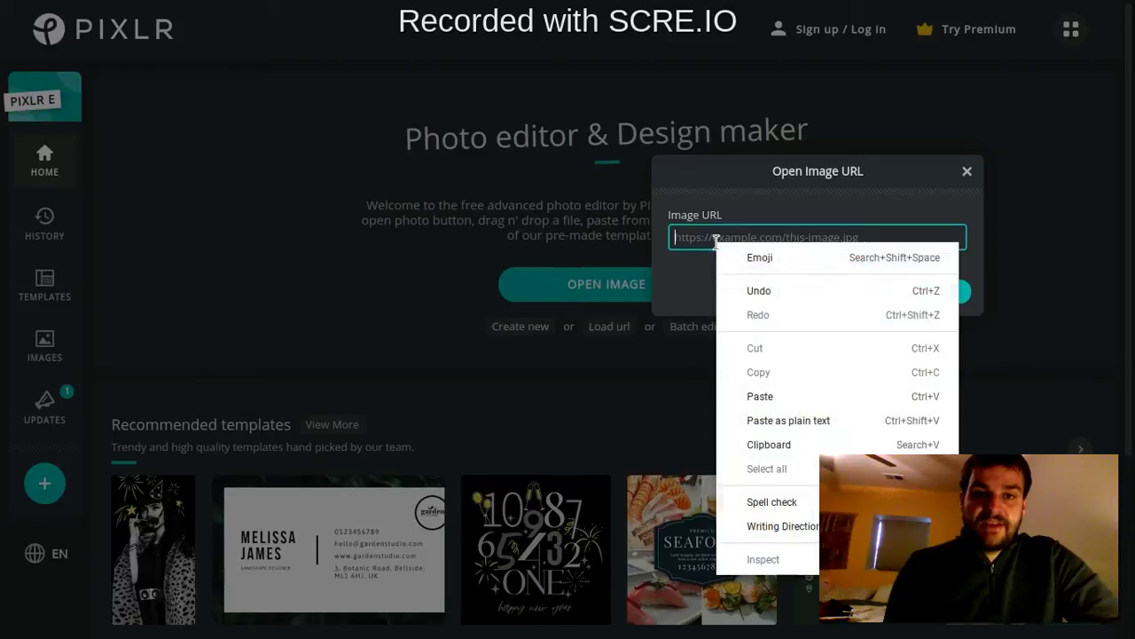
click(776, 399)
click(926, 292)
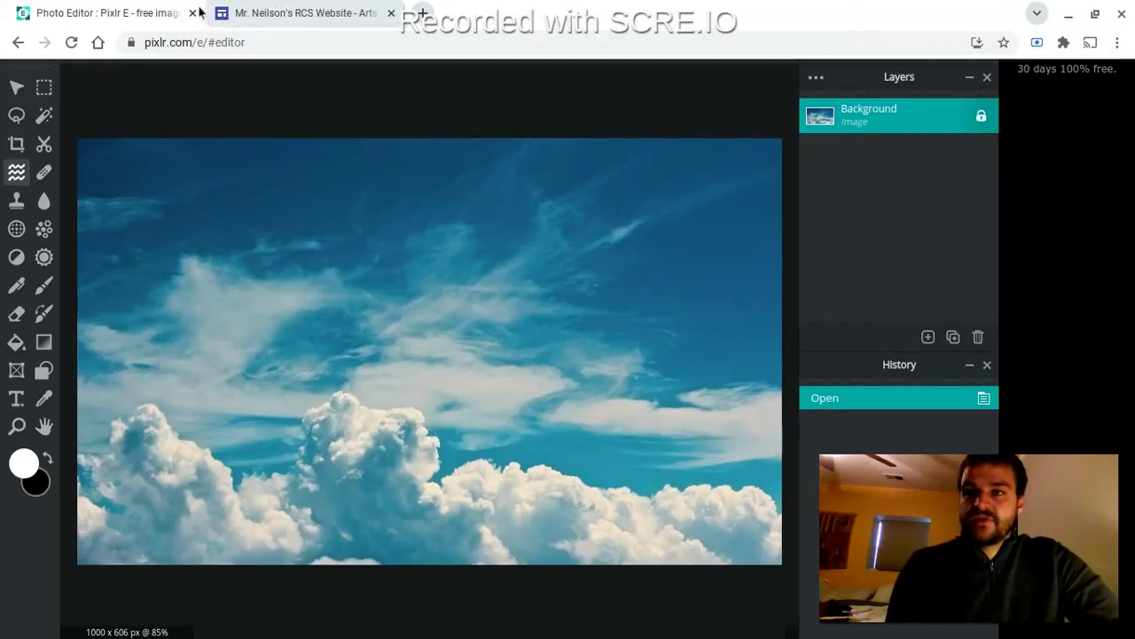
Begin saving the sky image to Google Drive's My Drive, then close the save dialog.
click(293, 13)
right_click(909, 291)
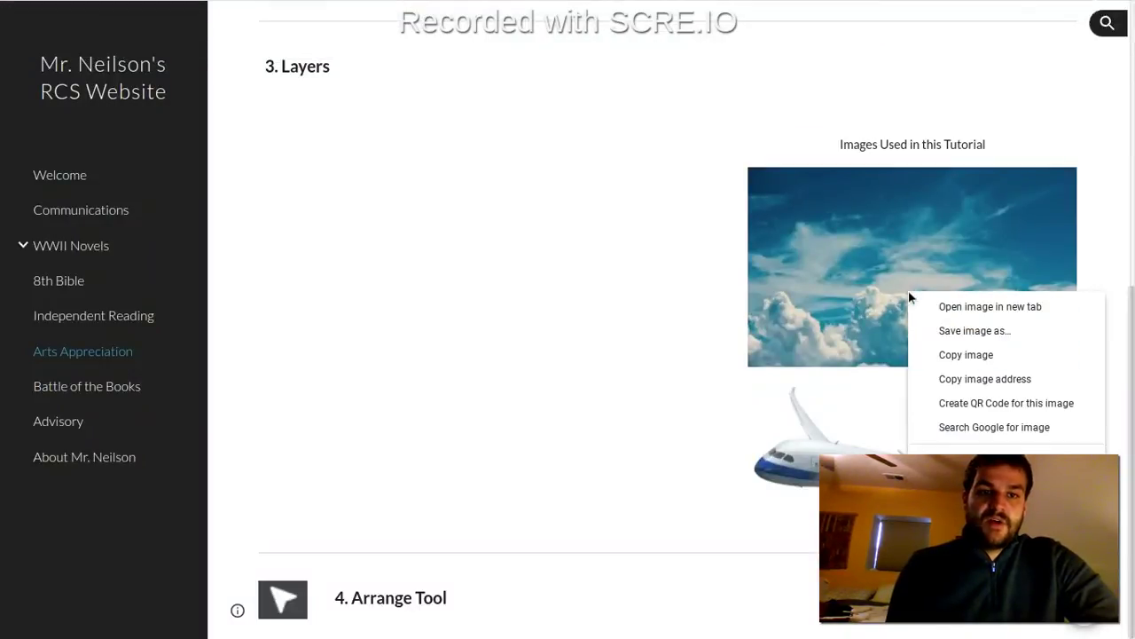
click(955, 330)
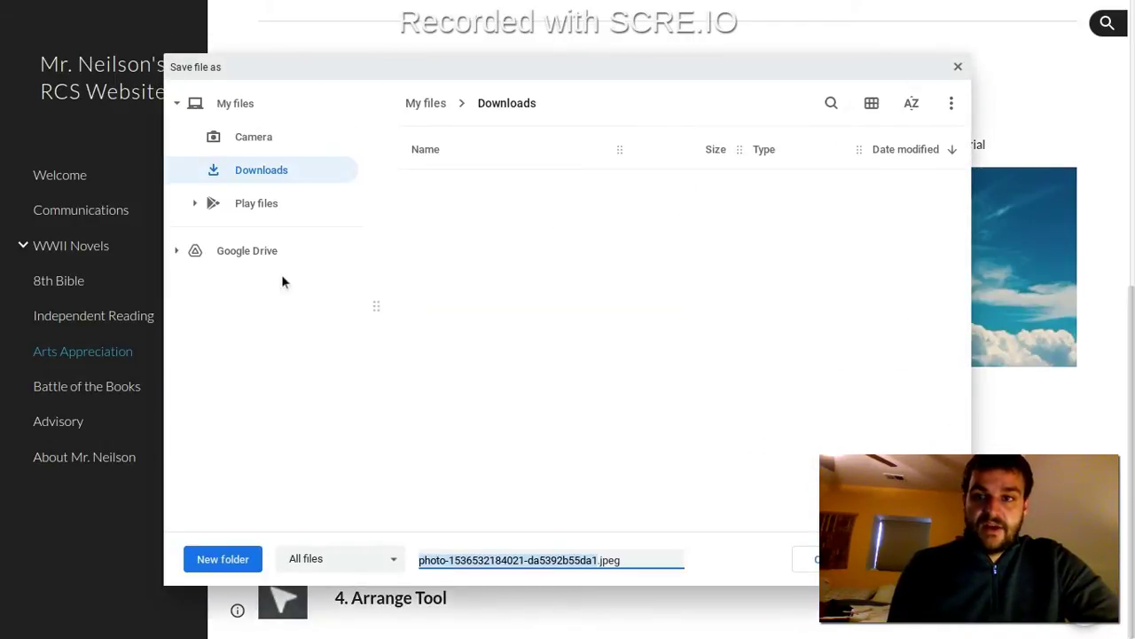
click(256, 254)
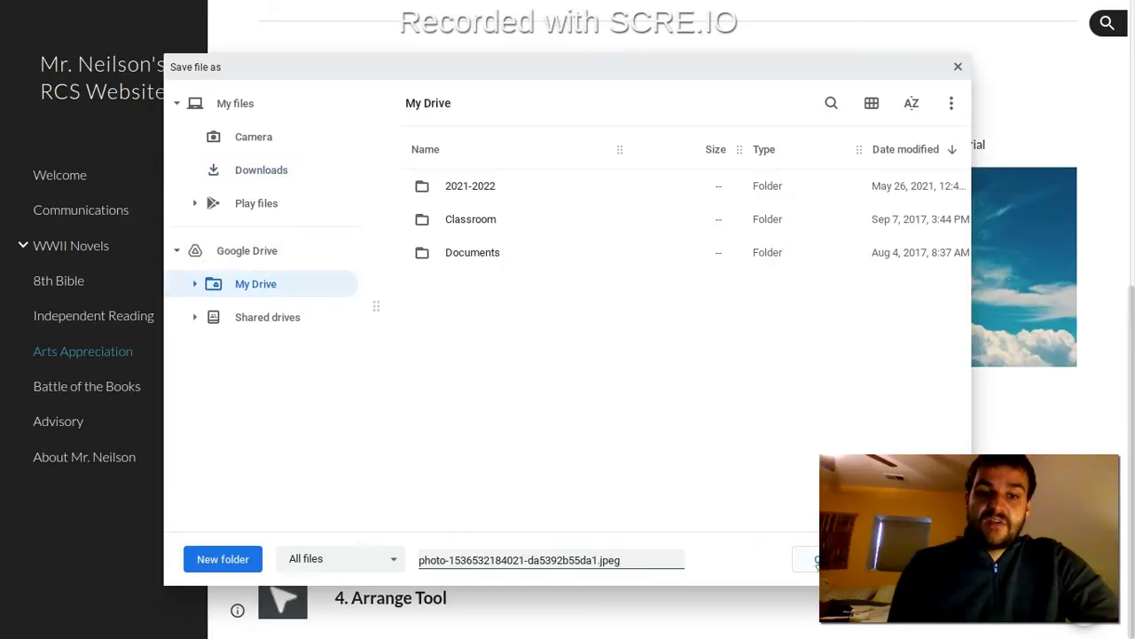
click(812, 559)
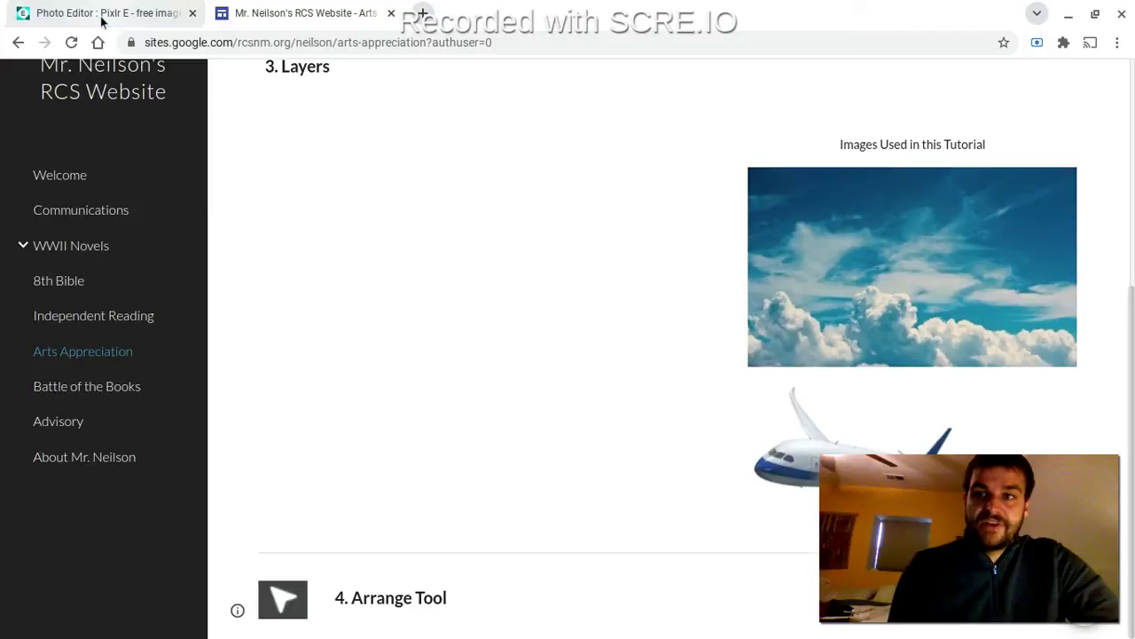
Restore all Pixlr E panels, check the add-layer menu, and close the Navigate panel.
click(98, 13)
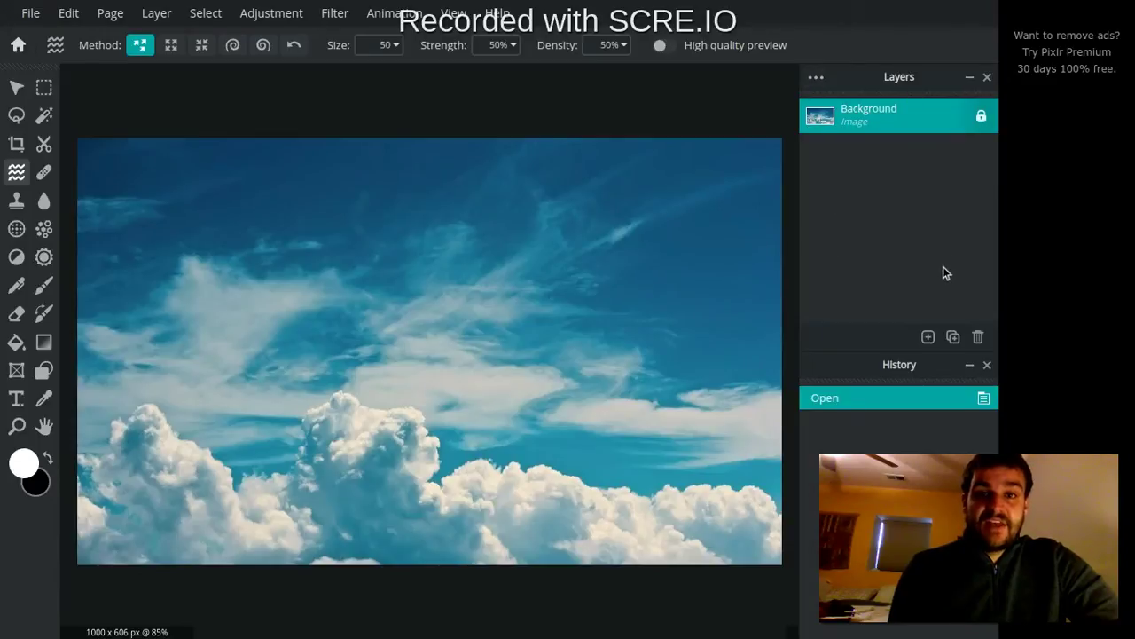
click(454, 12)
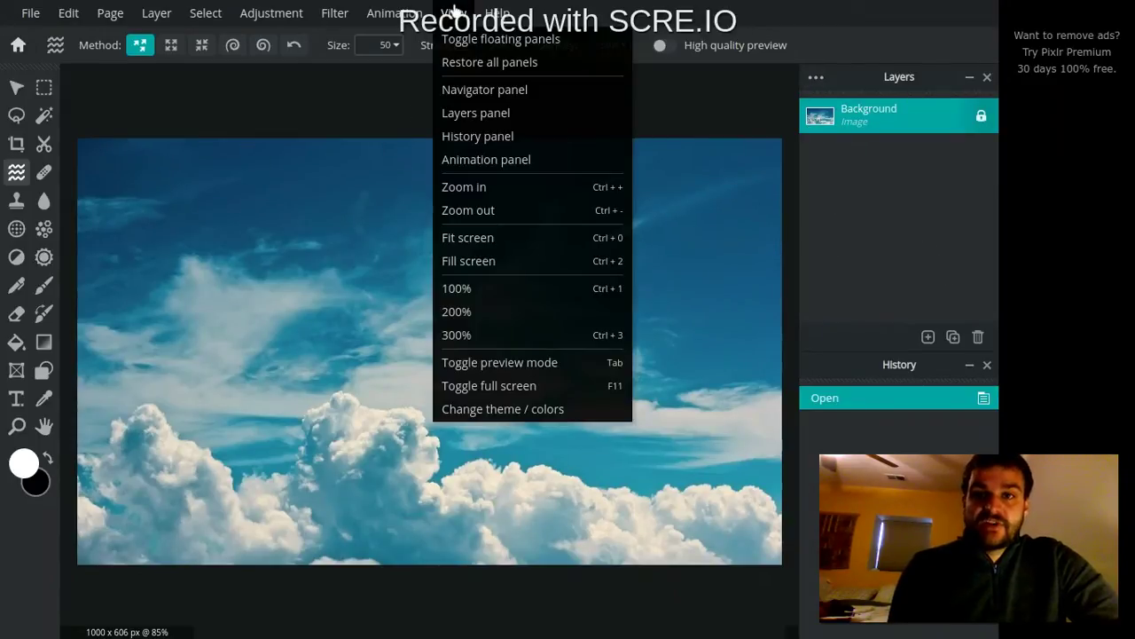
click(477, 62)
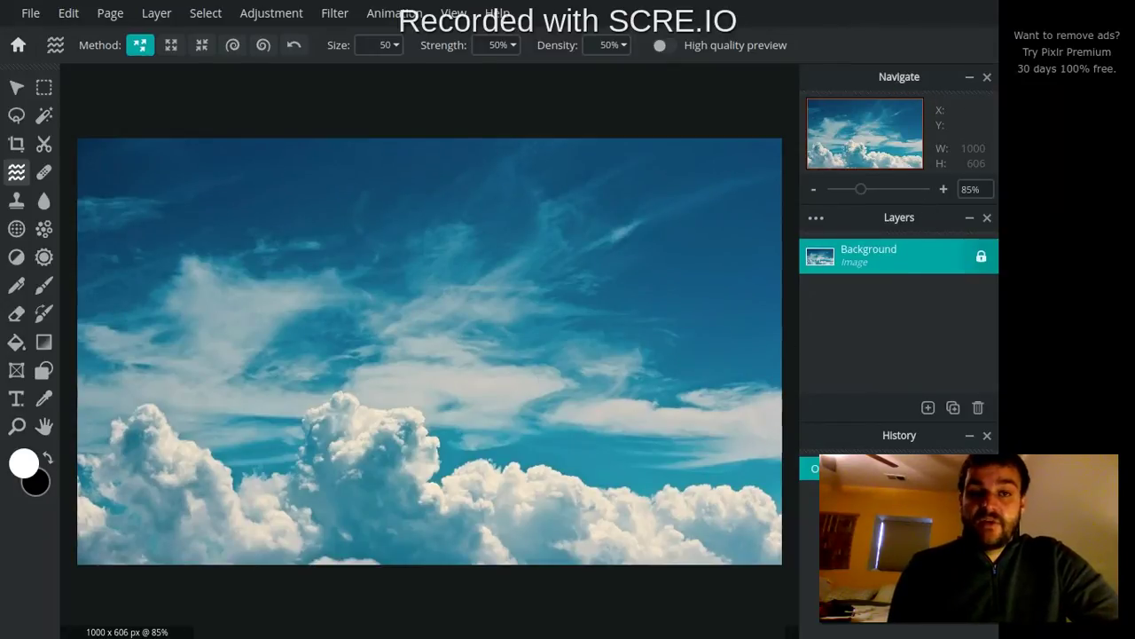
click(927, 407)
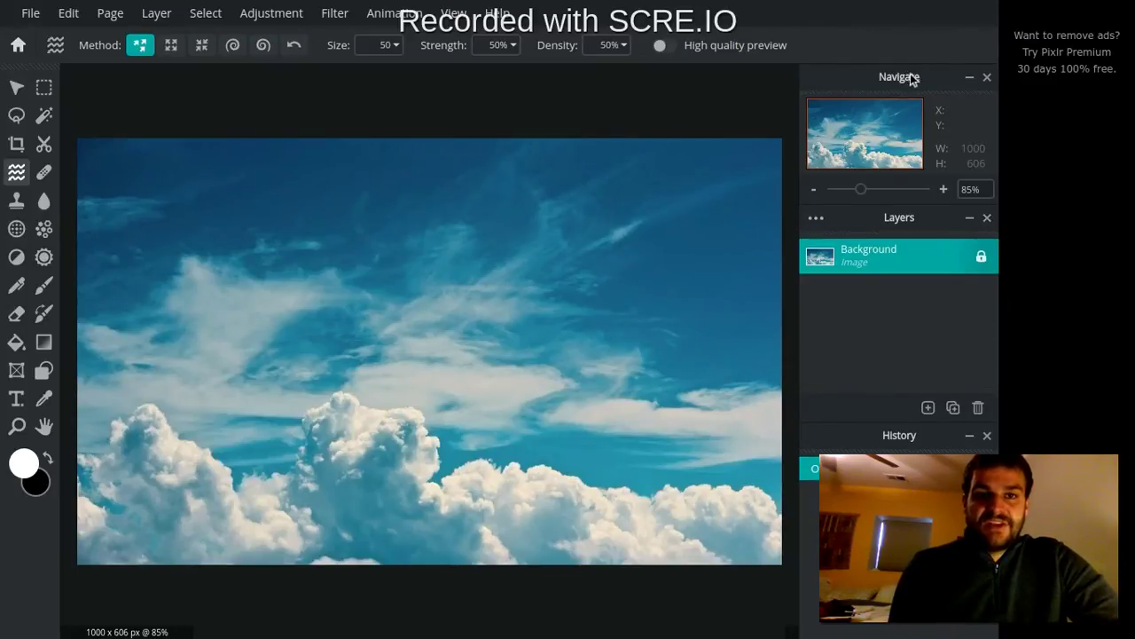
click(988, 78)
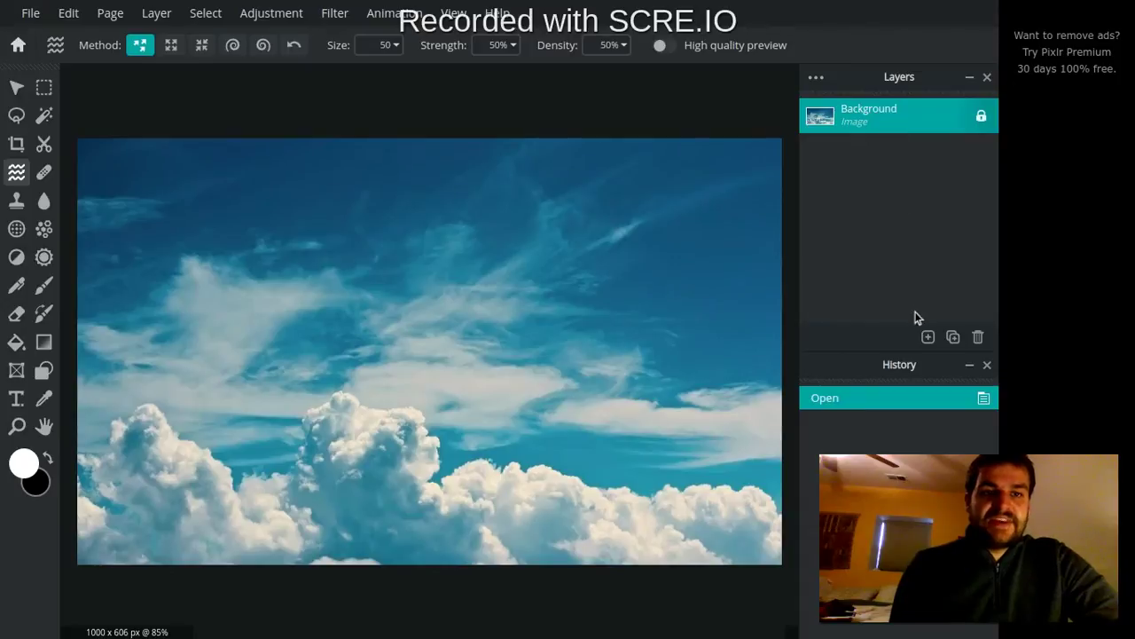
click(927, 337)
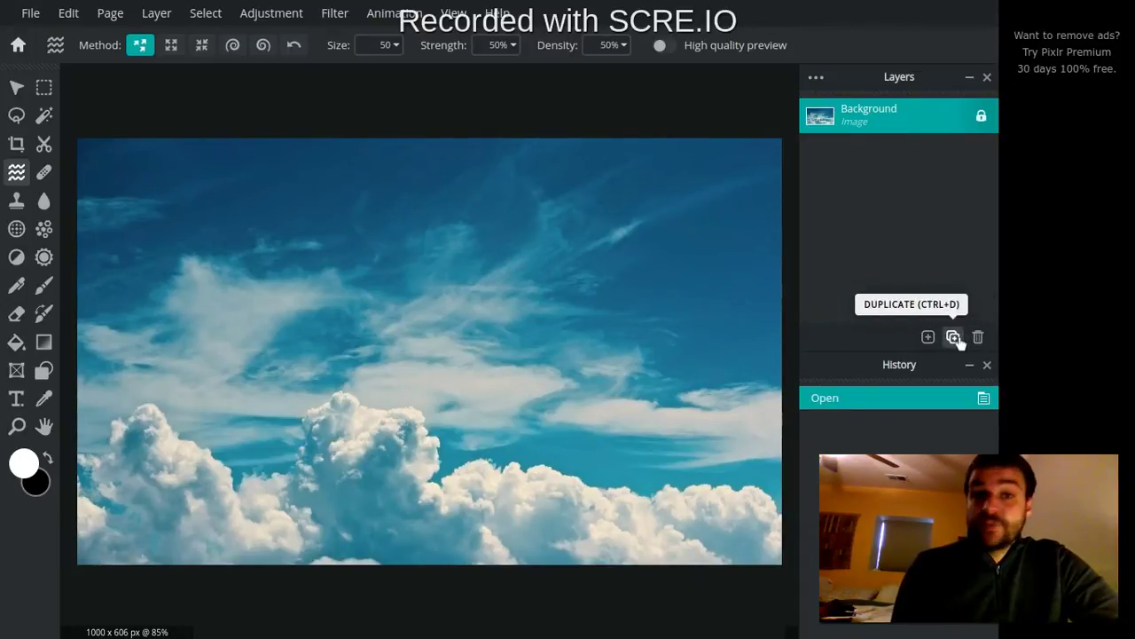
click(927, 337)
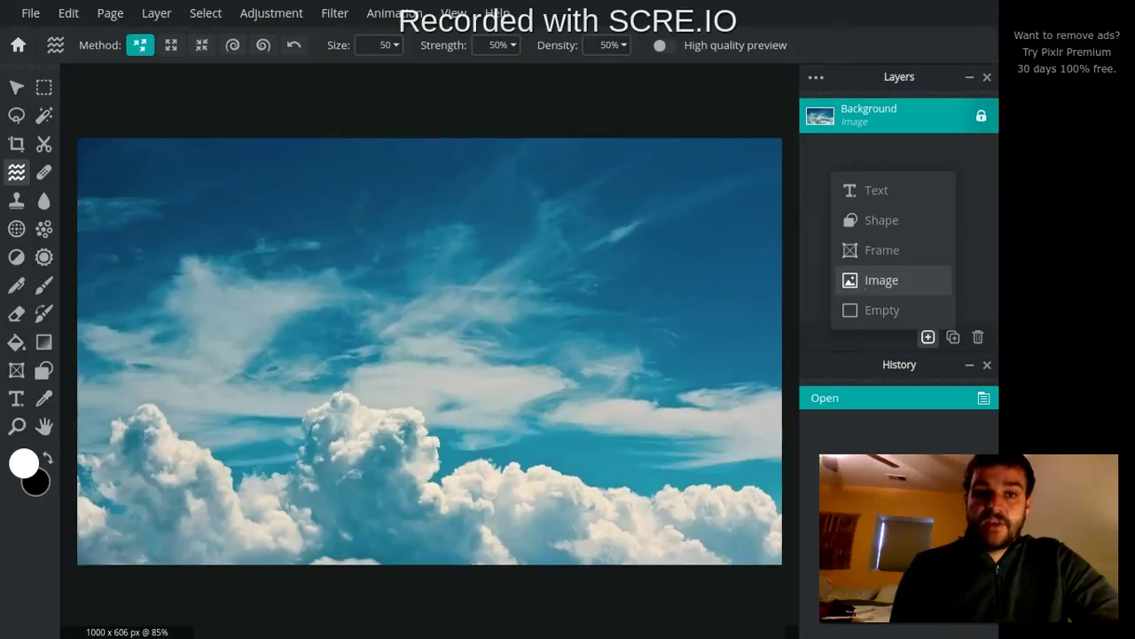
click(883, 281)
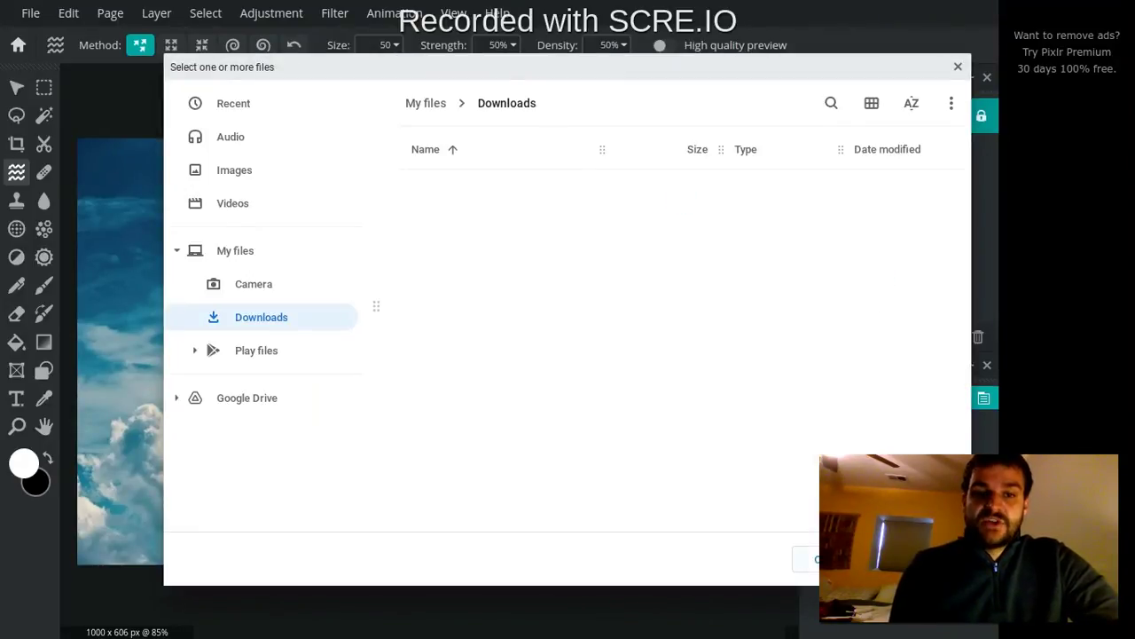
key(Escape)
click(930, 337)
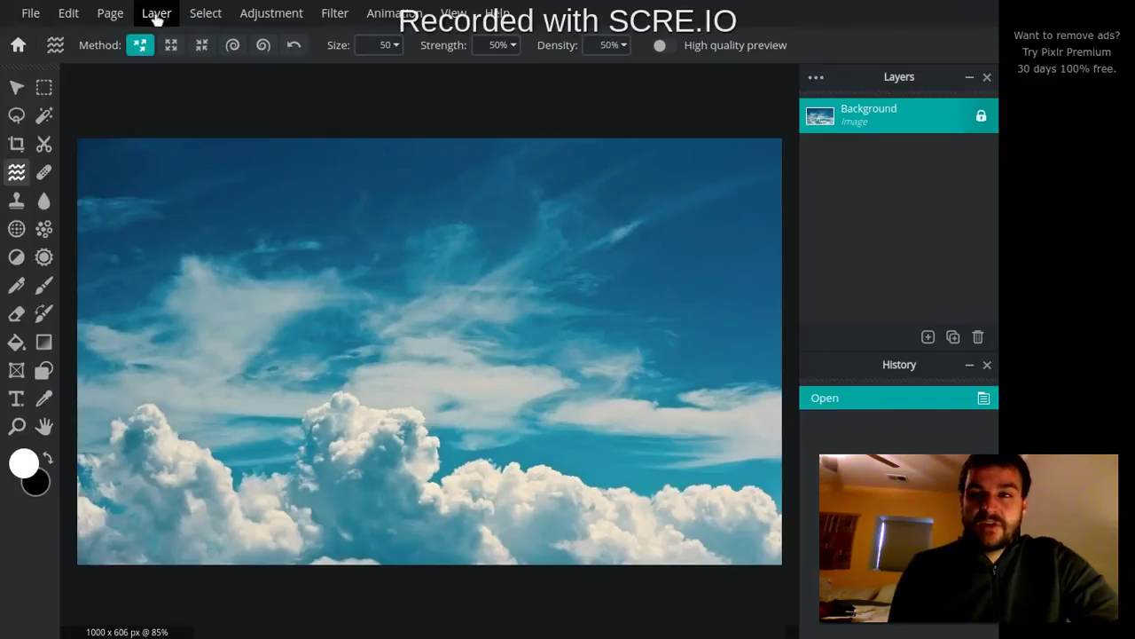
Choose to add a layer from an image URL and copy the sky image's address from the website.
click(155, 16)
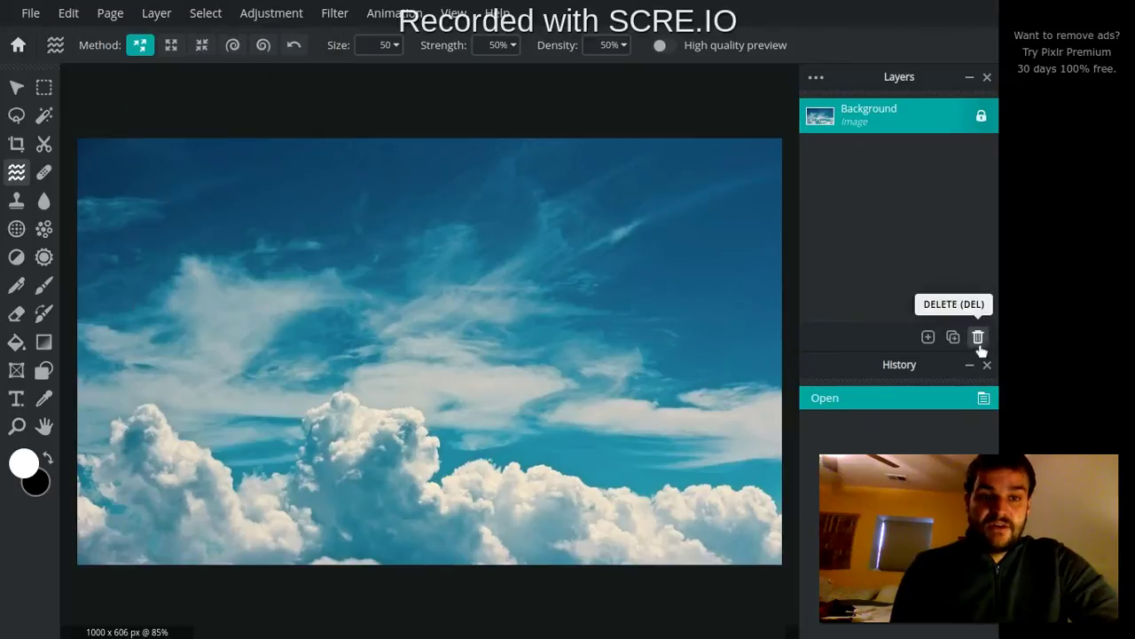
click(156, 14)
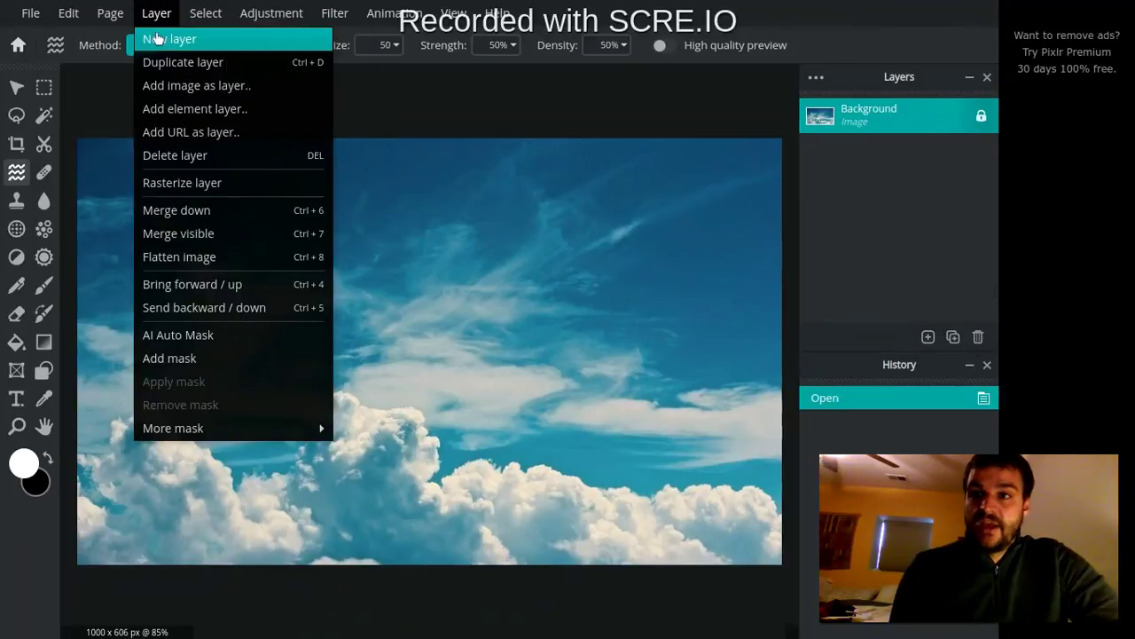
click(206, 138)
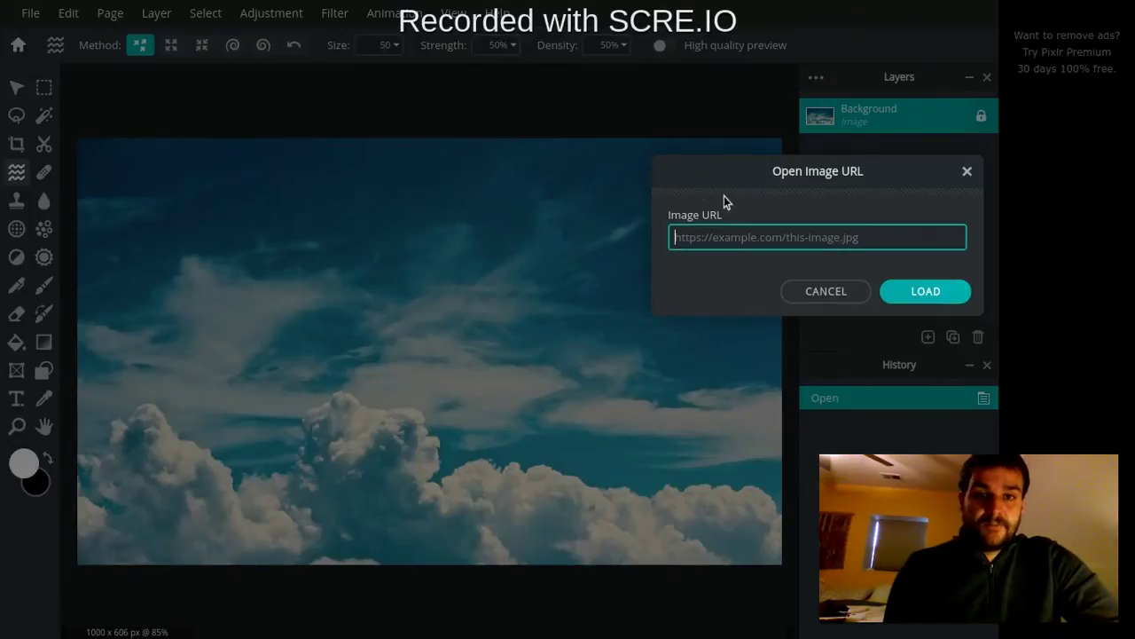
mouse_move(375, 6)
click(304, 12)
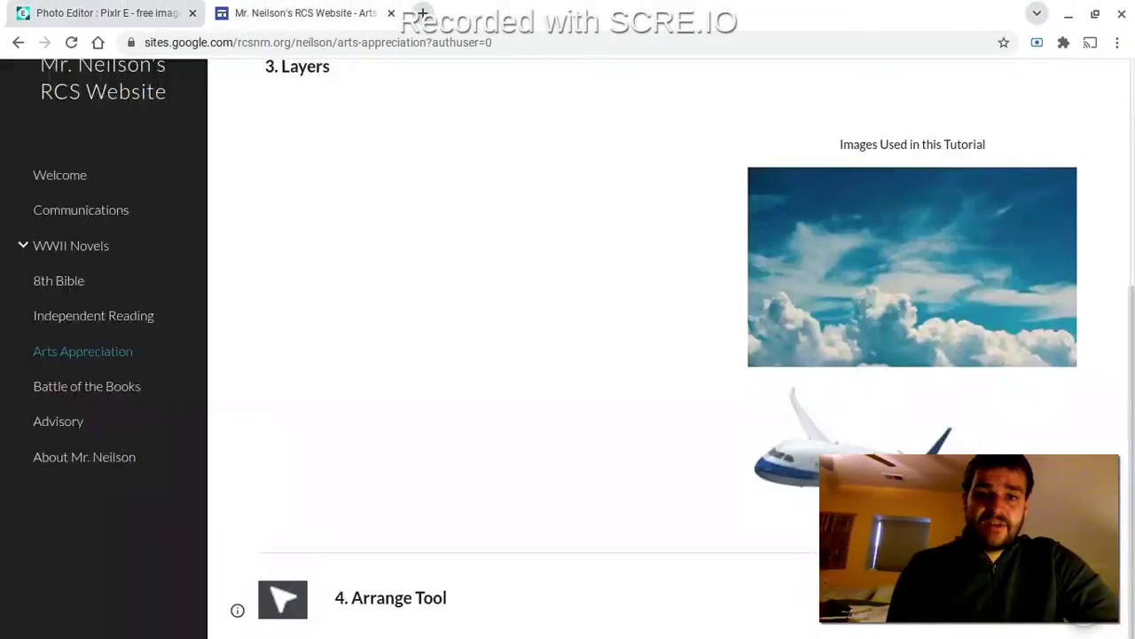
right_click(862, 284)
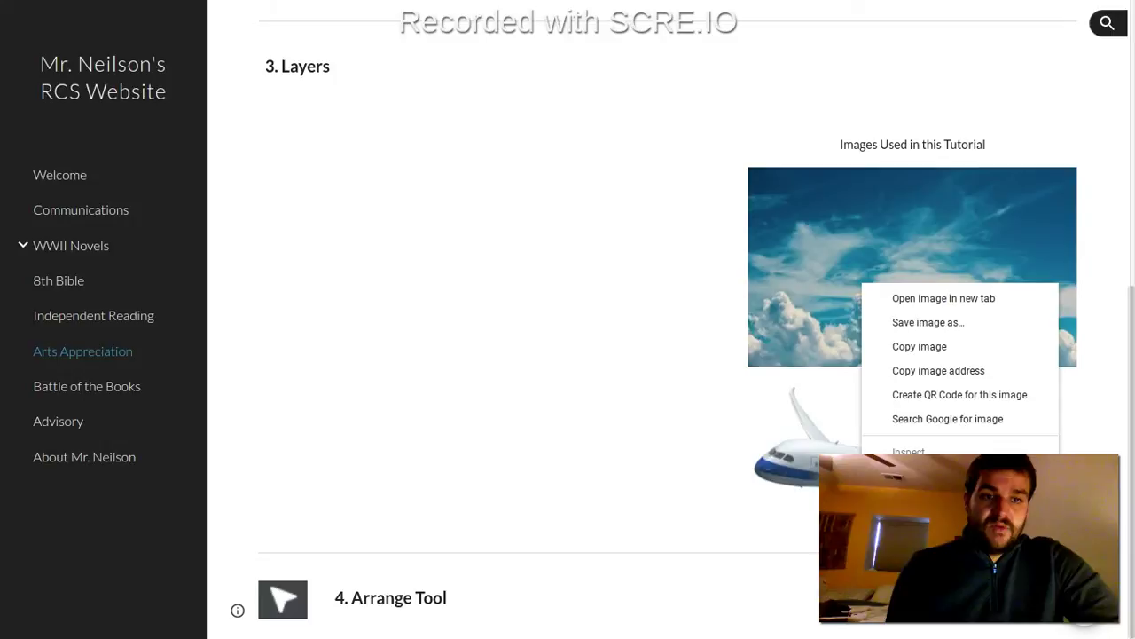
click(927, 371)
Paste the address into the Image URL field, load it, and dismiss the 'Something went wrong' error.
mouse_move(676, 5)
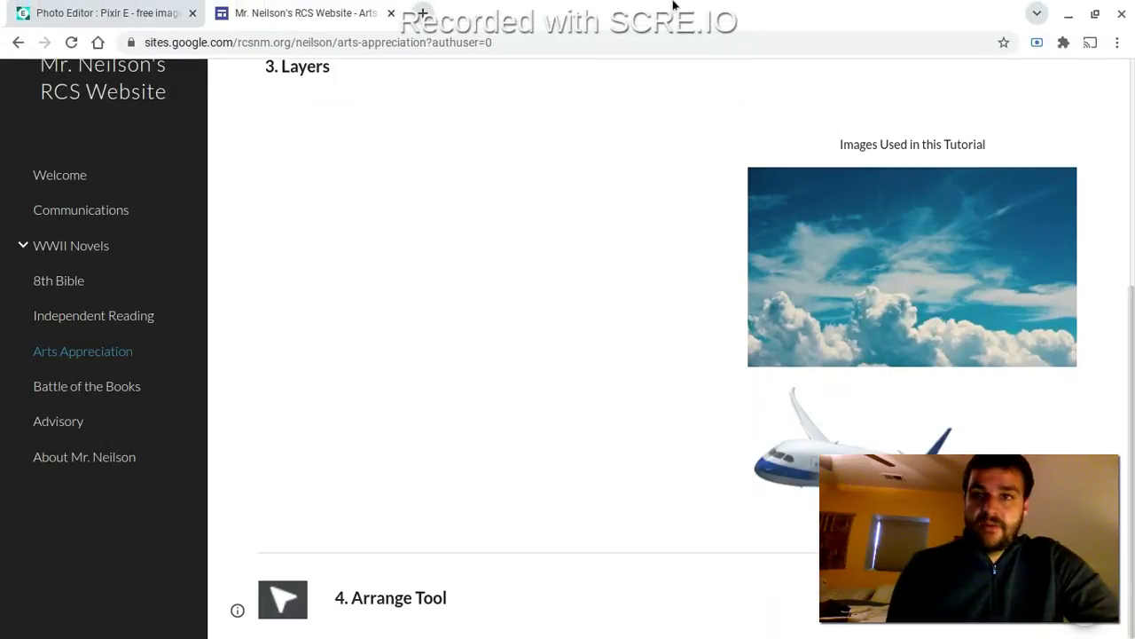
click(108, 15)
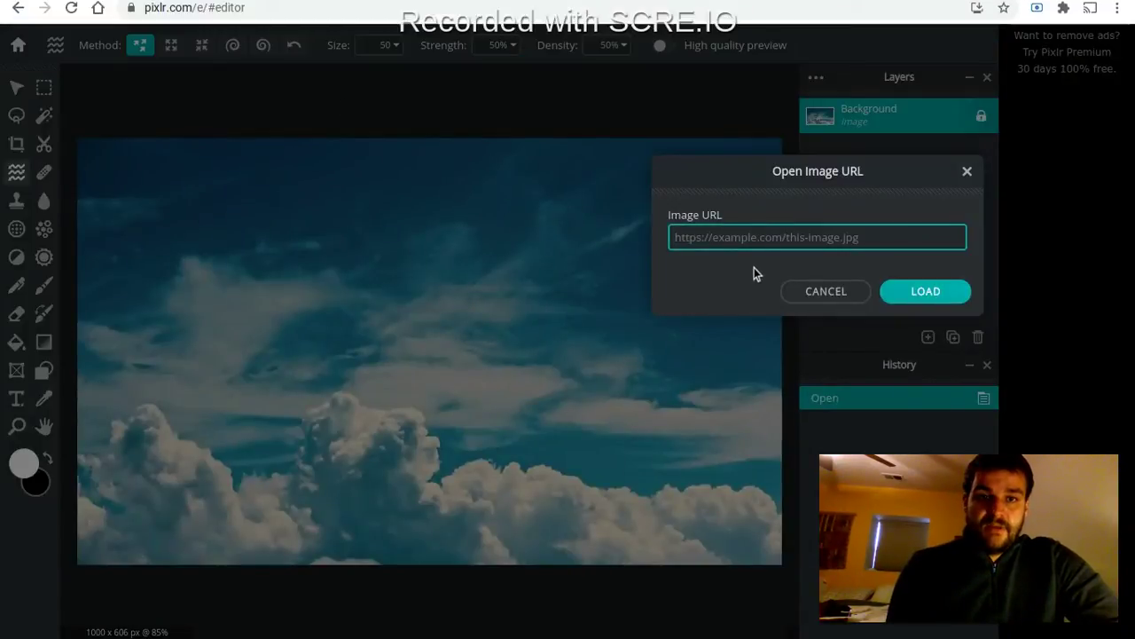
right_click(761, 238)
click(829, 392)
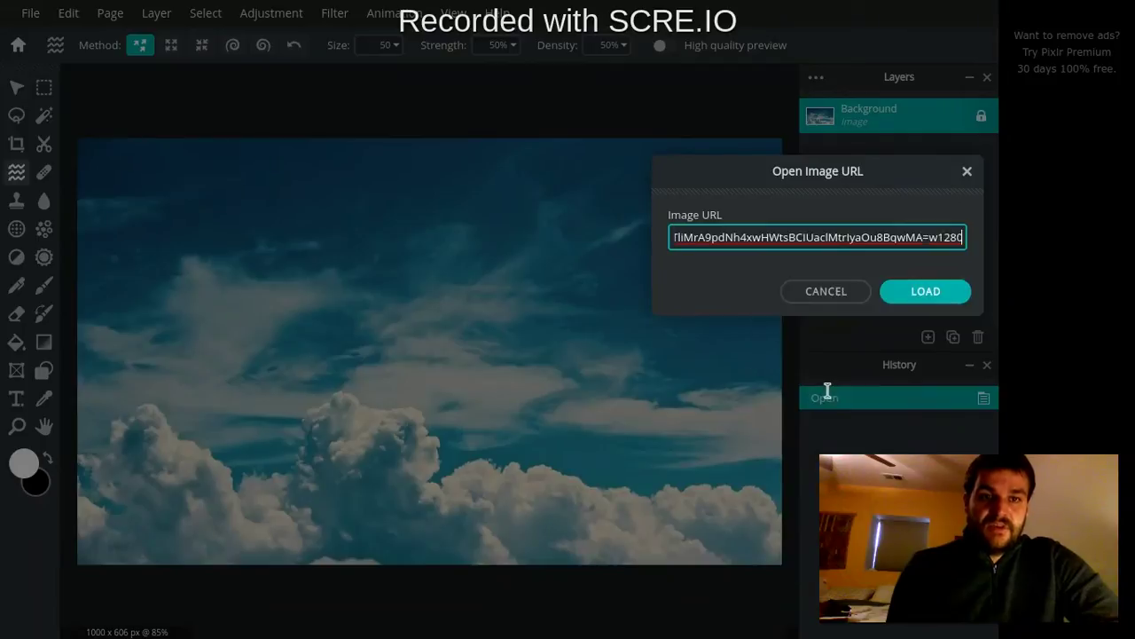
click(913, 302)
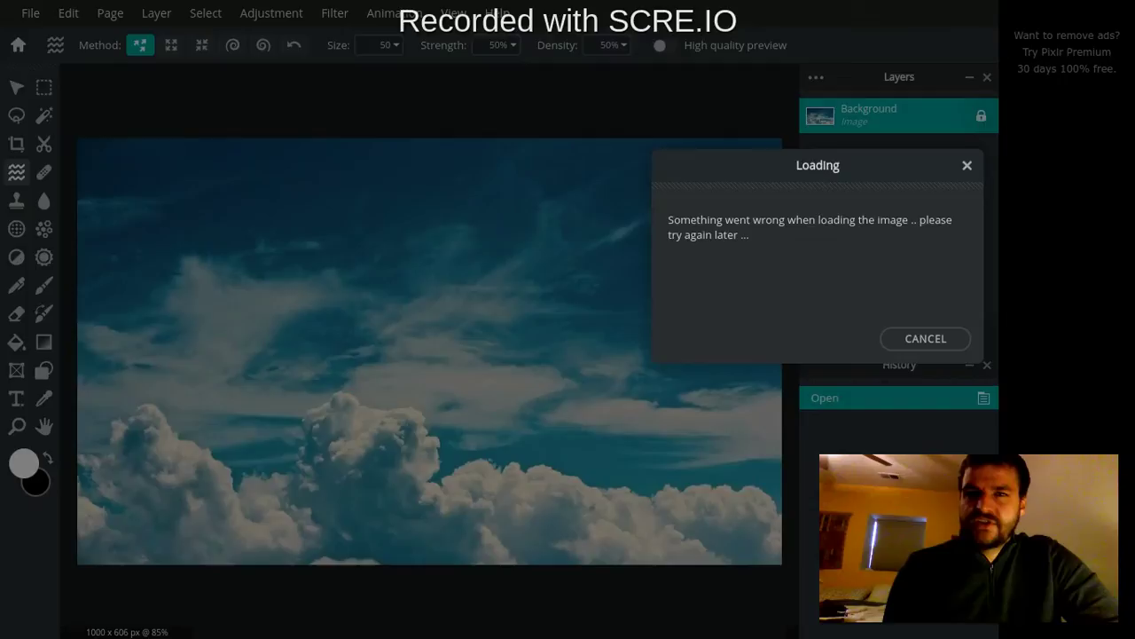
click(920, 338)
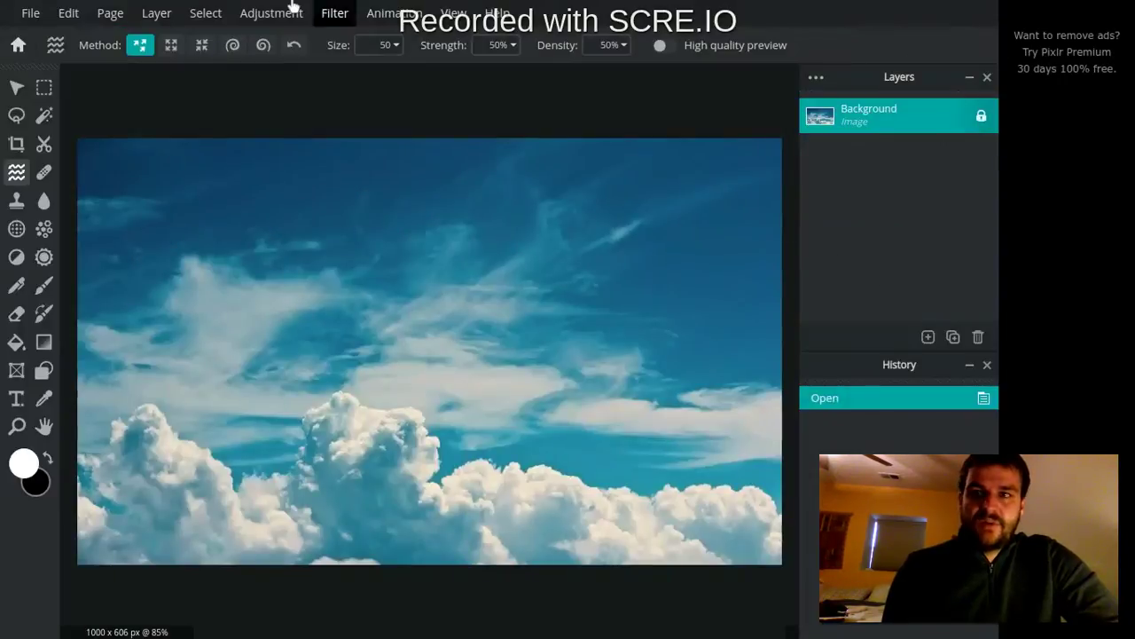
Save the airplane picture as pngegg.png to Downloads and dismiss the download notice.
mouse_move(293, 5)
click(337, 18)
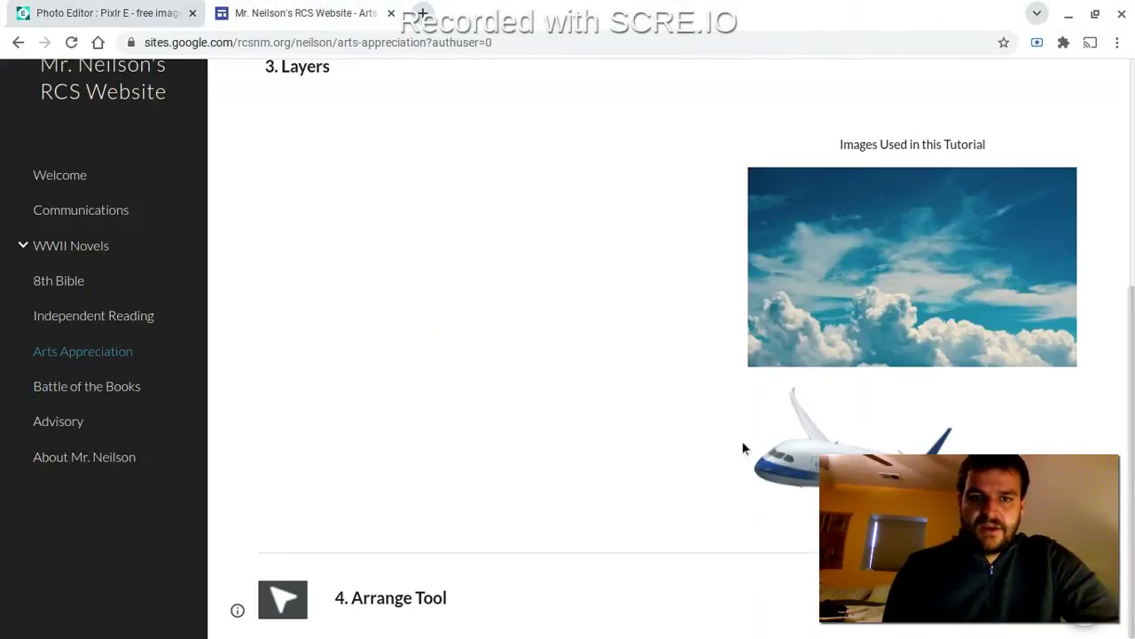
right_click(837, 278)
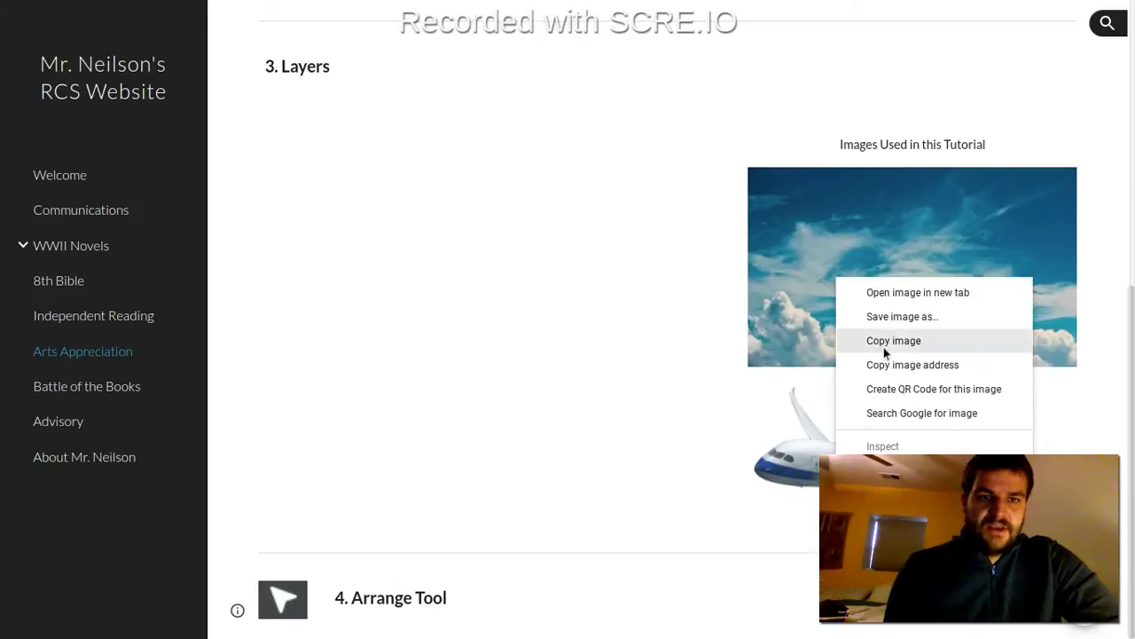
click(891, 318)
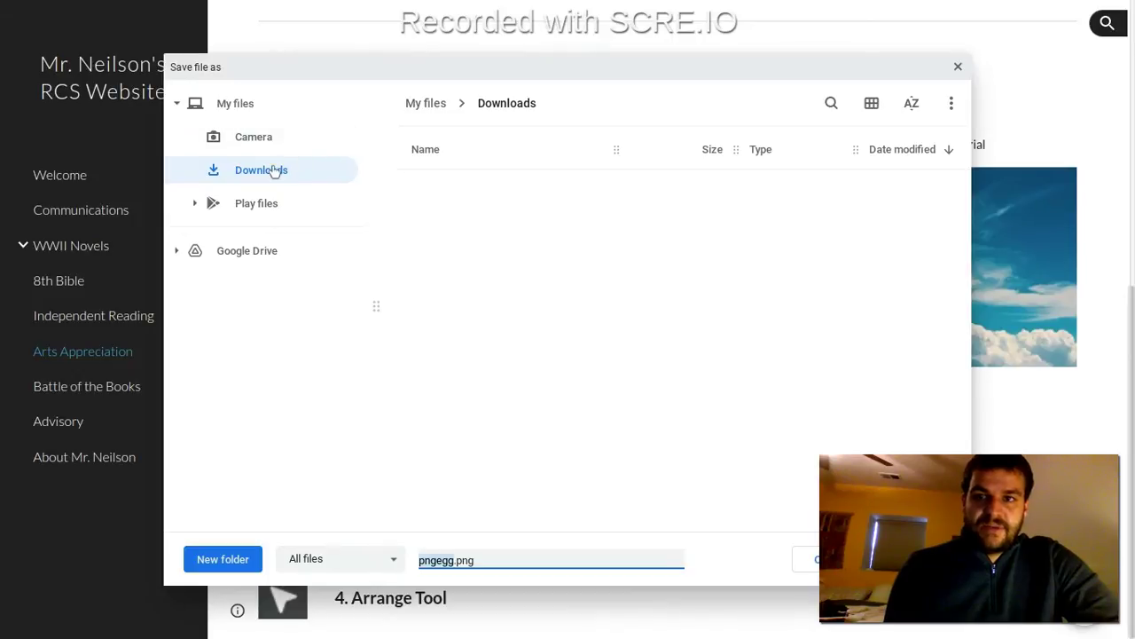
click(830, 559)
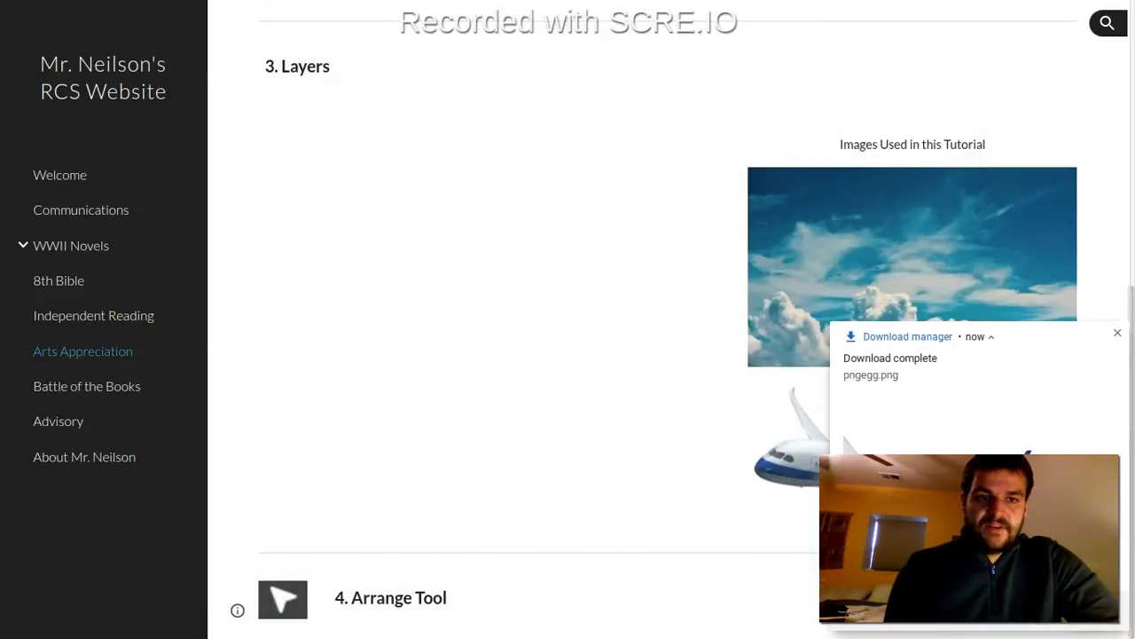
click(1117, 332)
Add pngegg.png from Downloads as a new image layer above the sky Background.
mouse_move(325, 13)
click(84, 14)
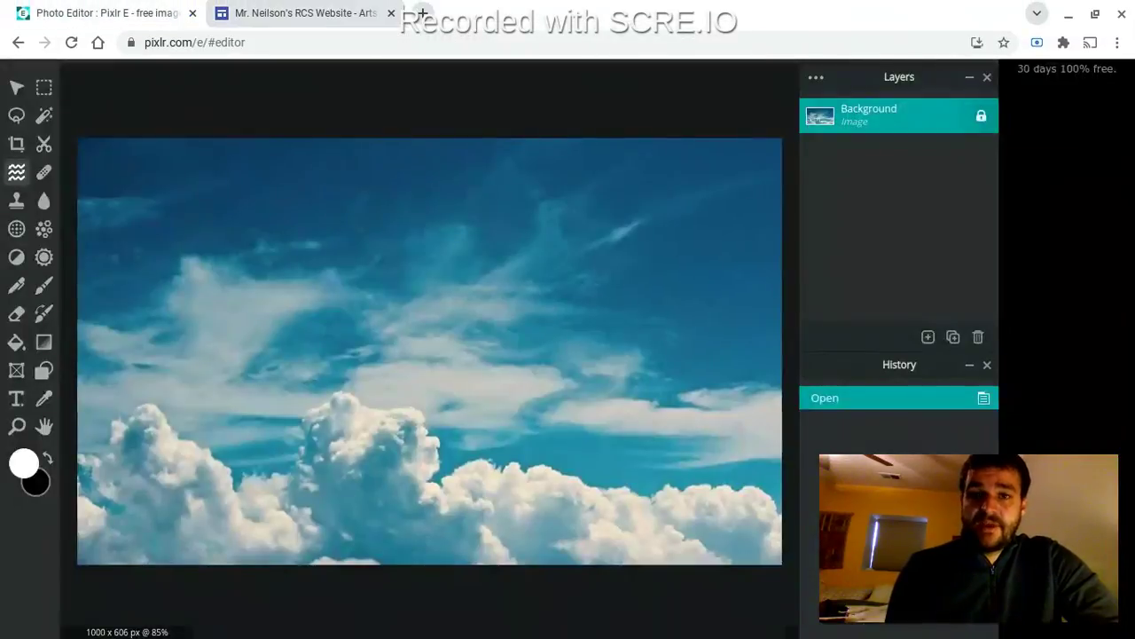
click(927, 337)
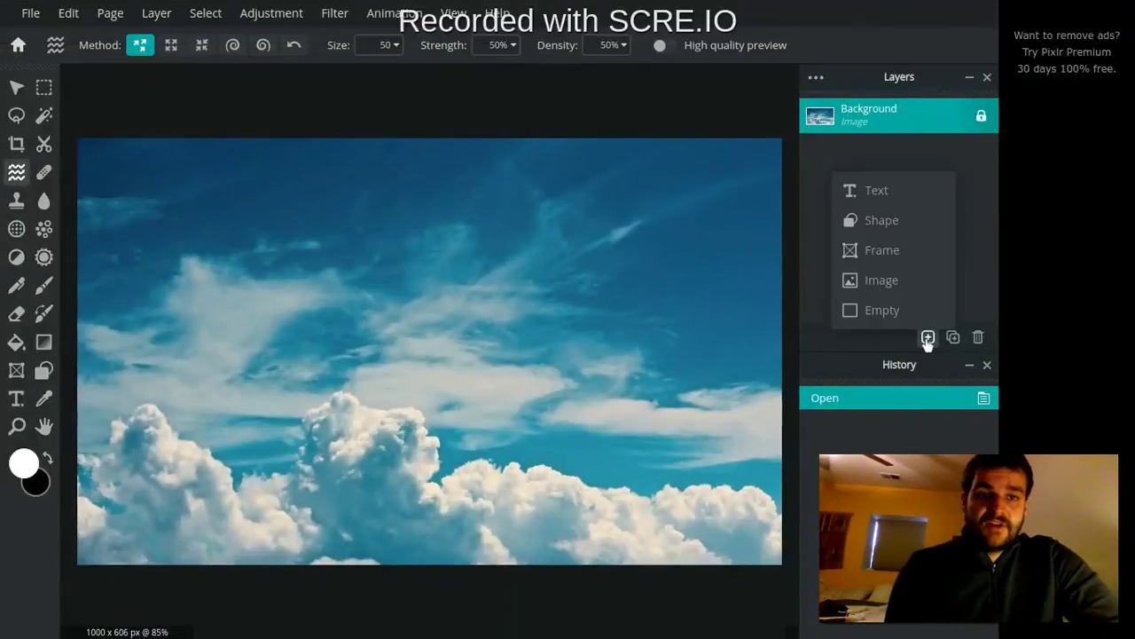
click(881, 282)
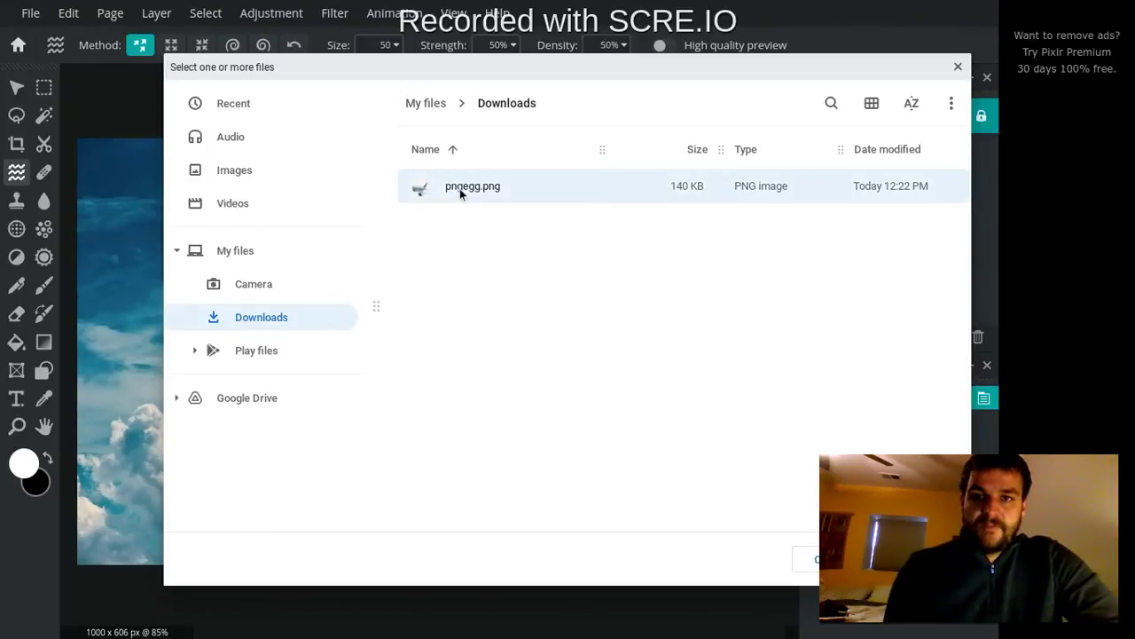
key(Return)
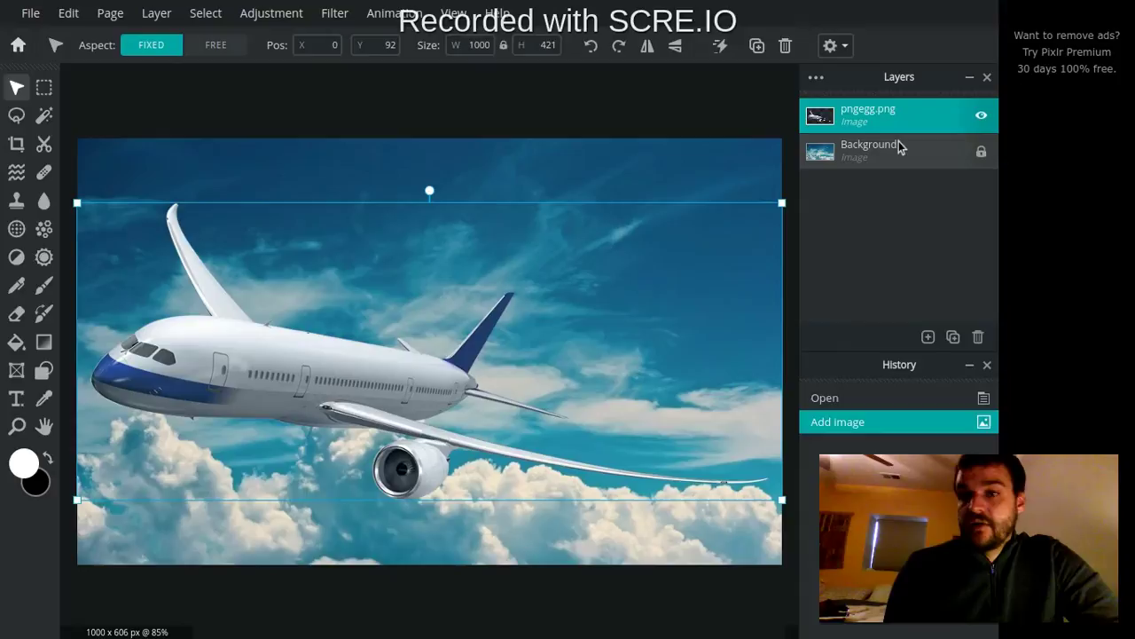
Select the layers in turn and unlock the sky Background layer with its lock icon.
click(889, 145)
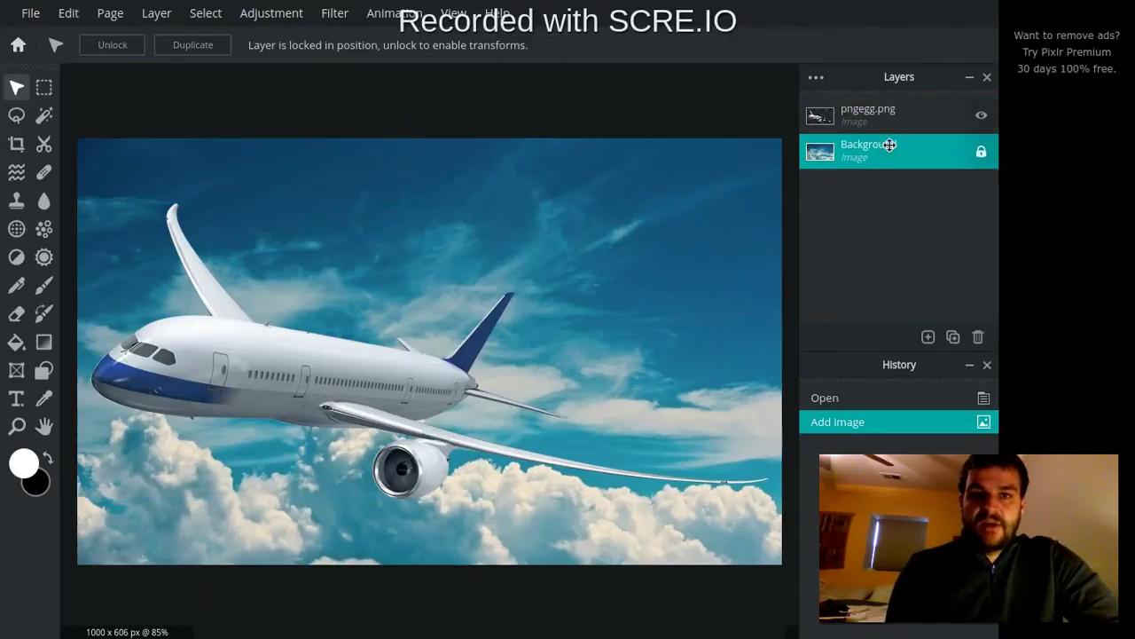
click(901, 109)
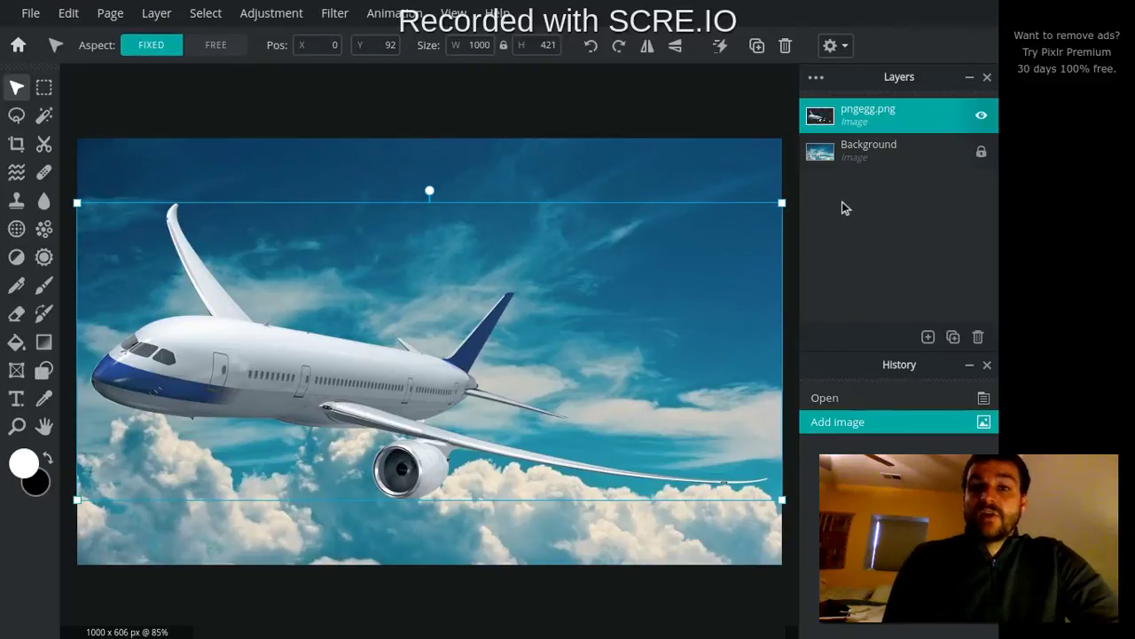
click(684, 111)
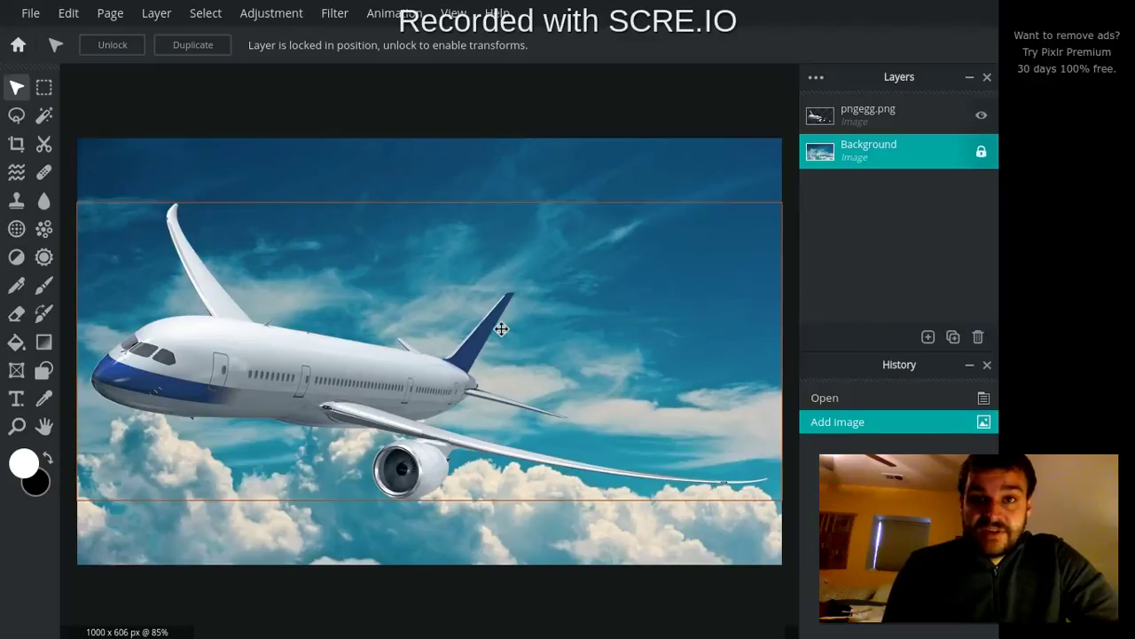
click(981, 155)
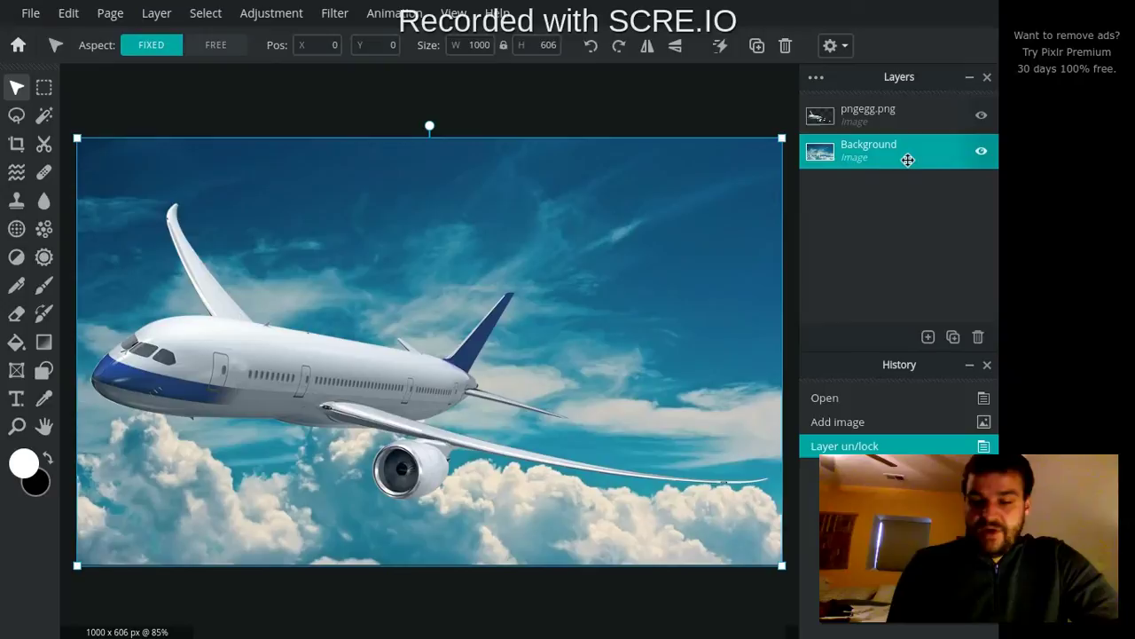
In the Background layer's settings, toggle it locked, hidden, visible again, then unlocked.
double_click(908, 160)
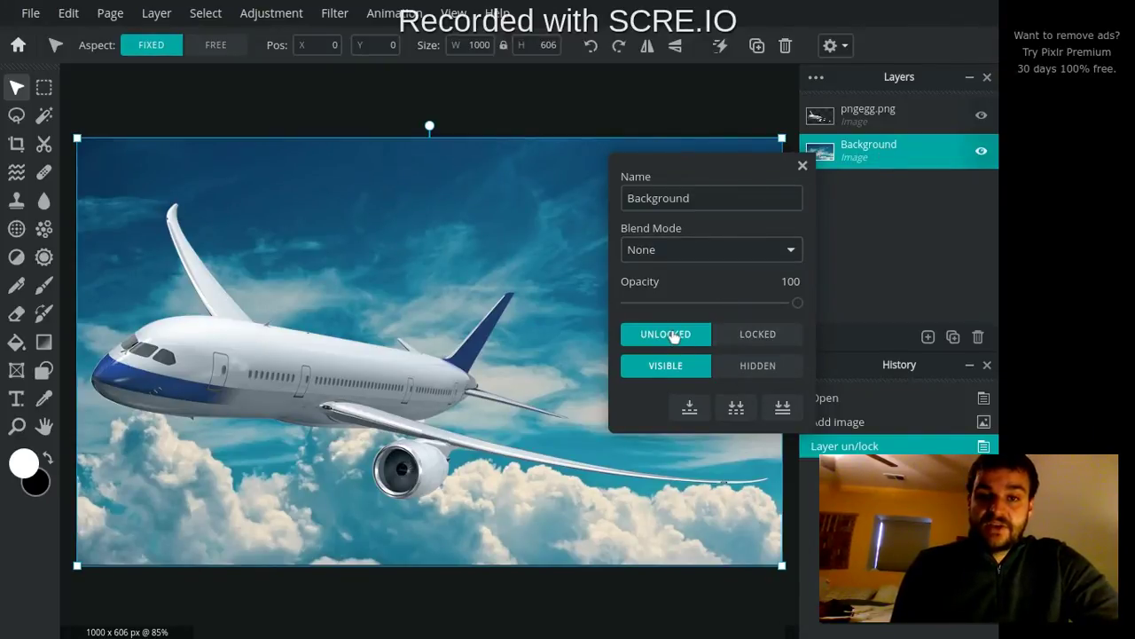
click(750, 333)
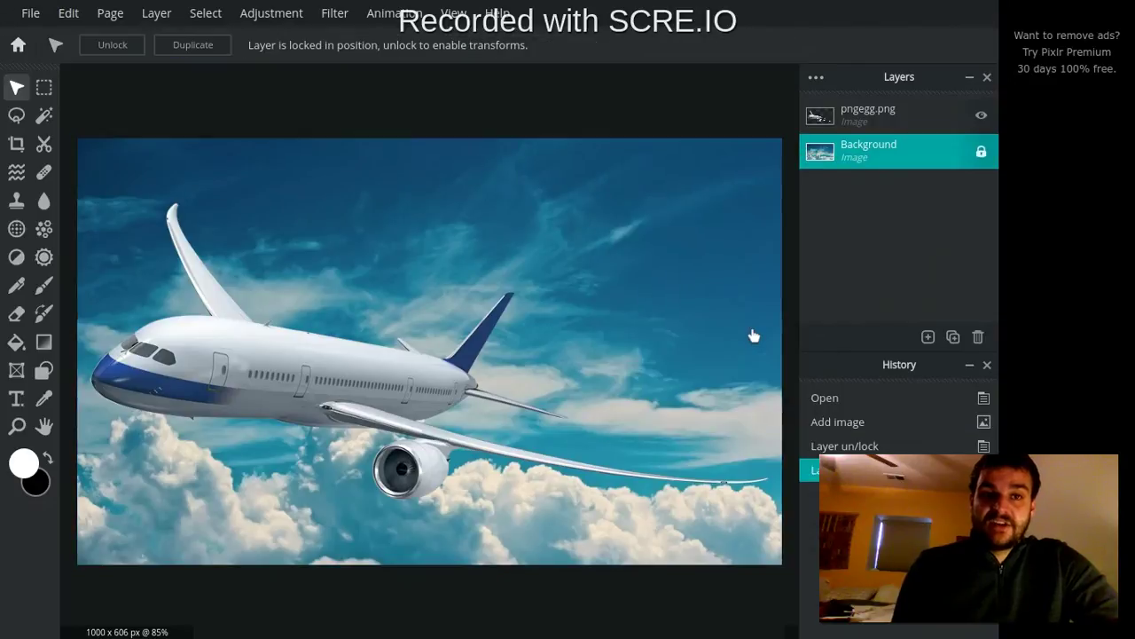
click(929, 149)
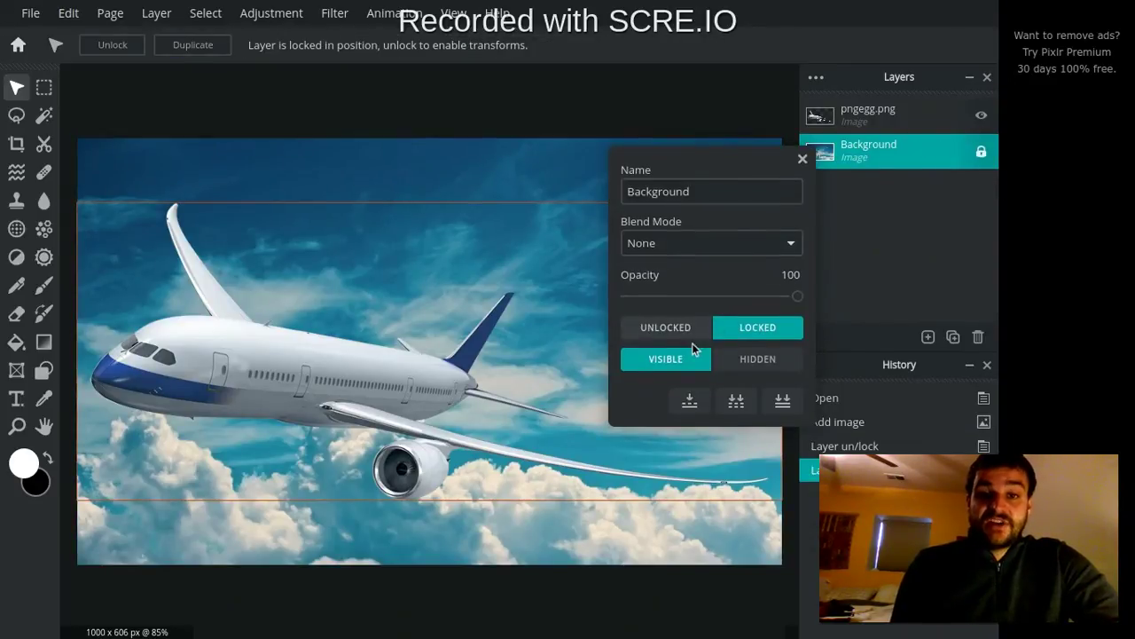
click(747, 362)
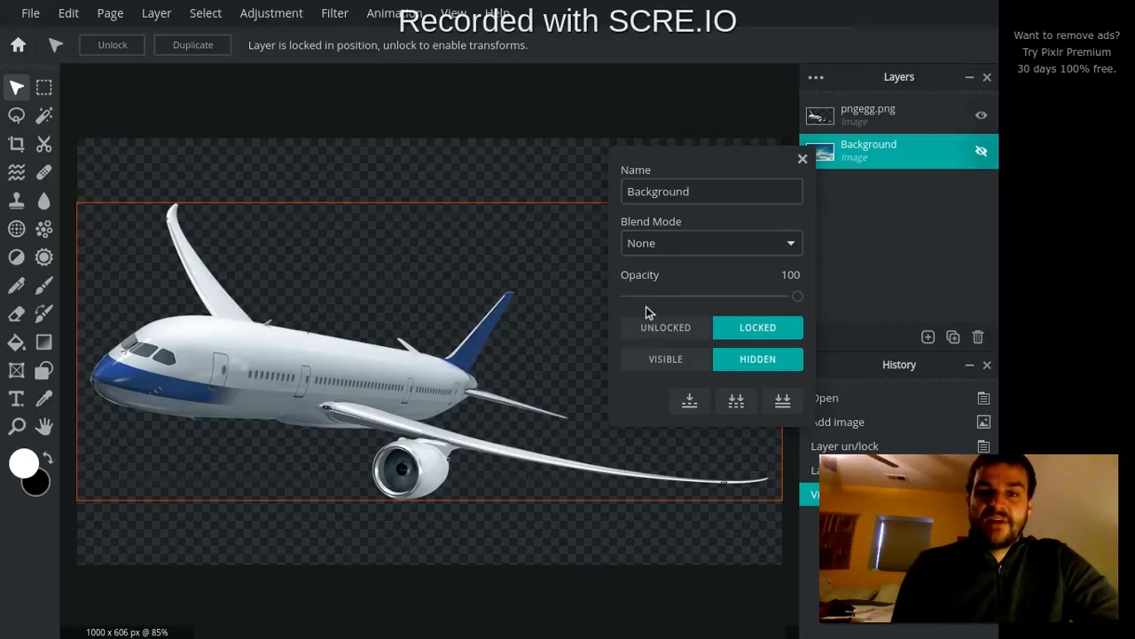
click(666, 361)
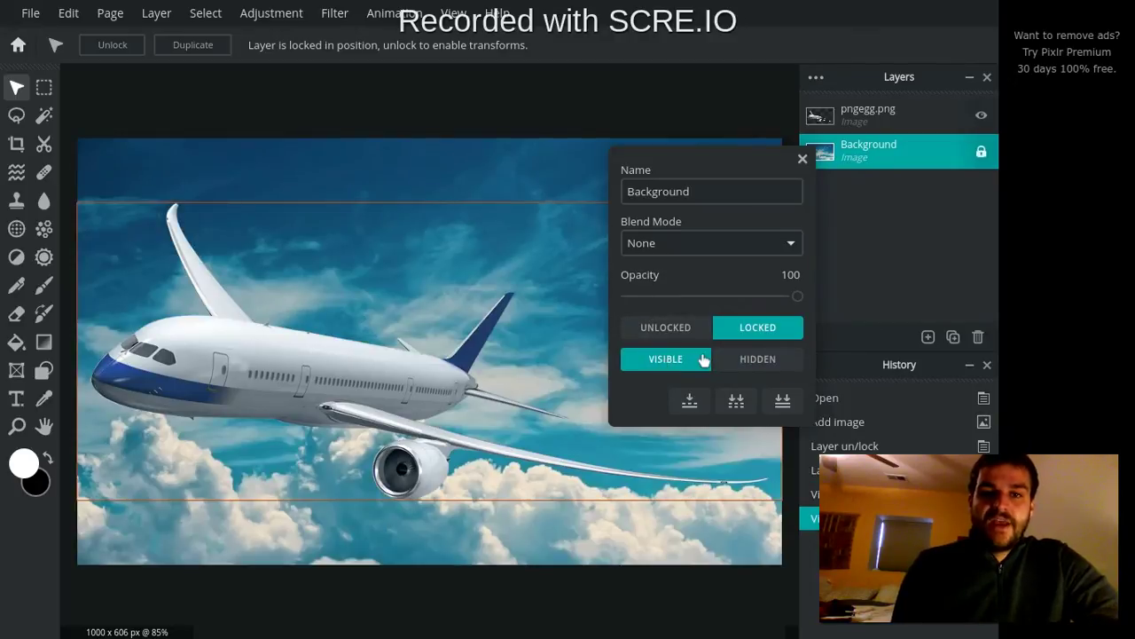
click(684, 328)
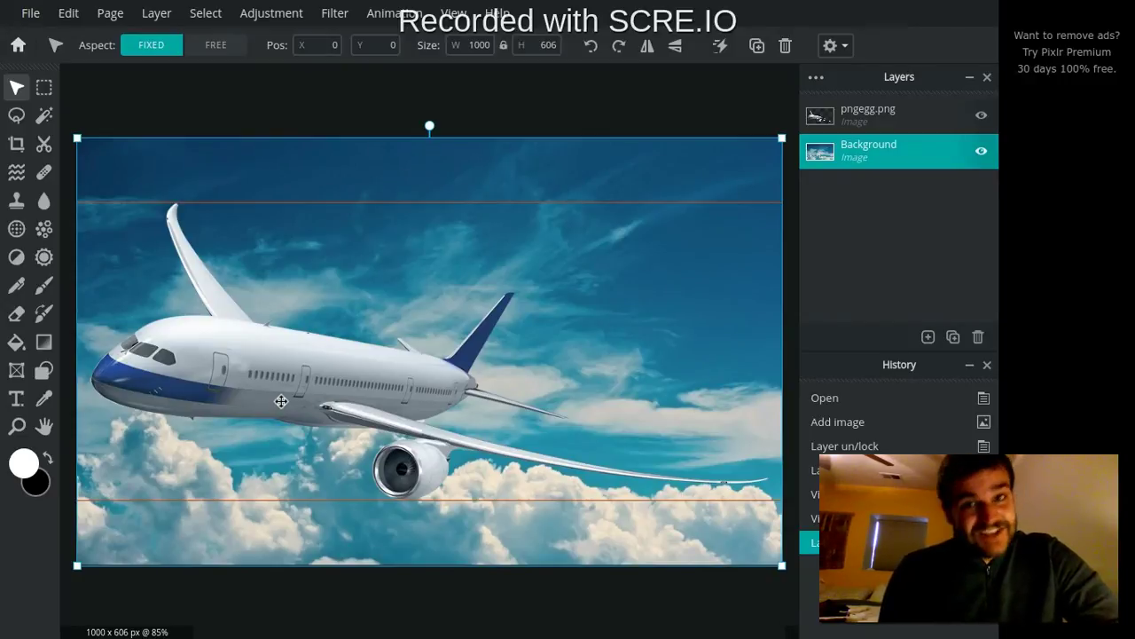
click(701, 103)
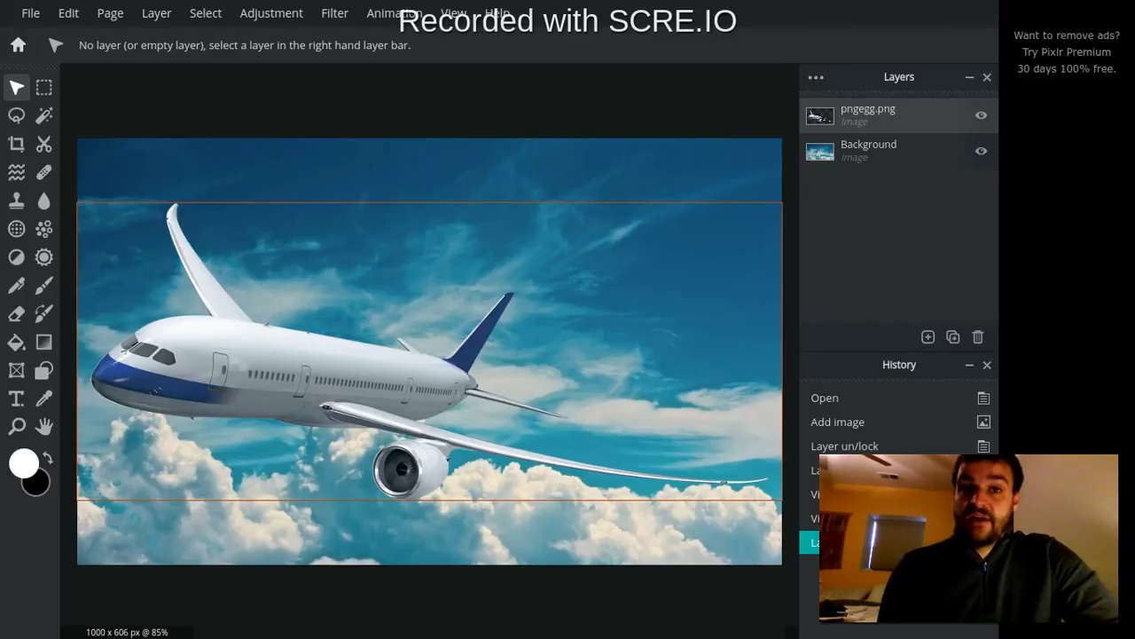
click(865, 151)
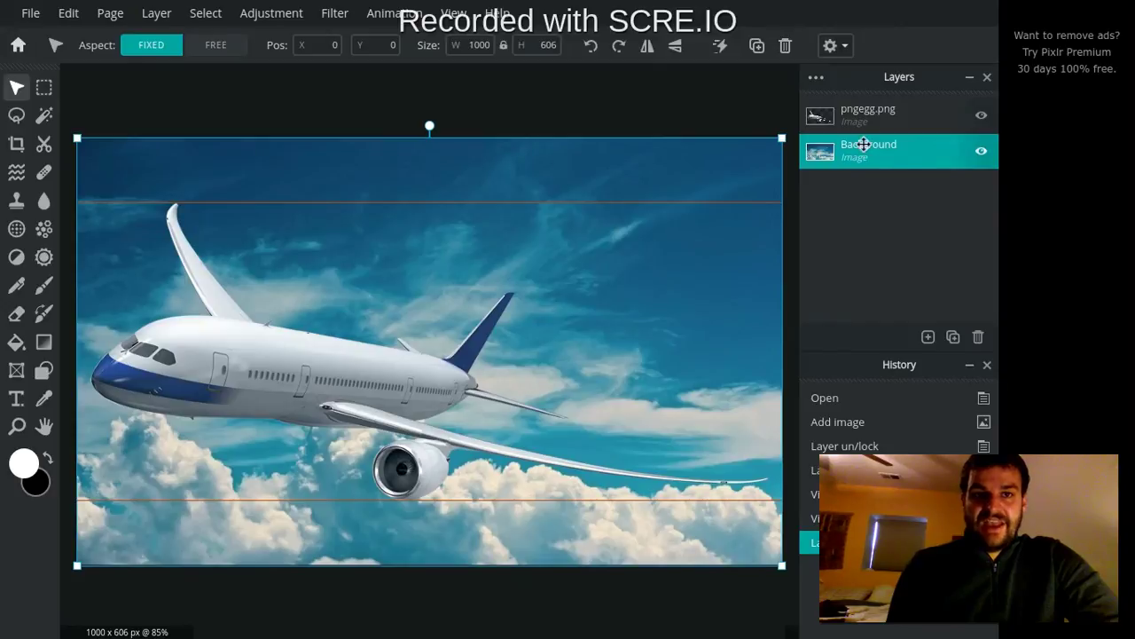
drag(861, 145, 868, 107)
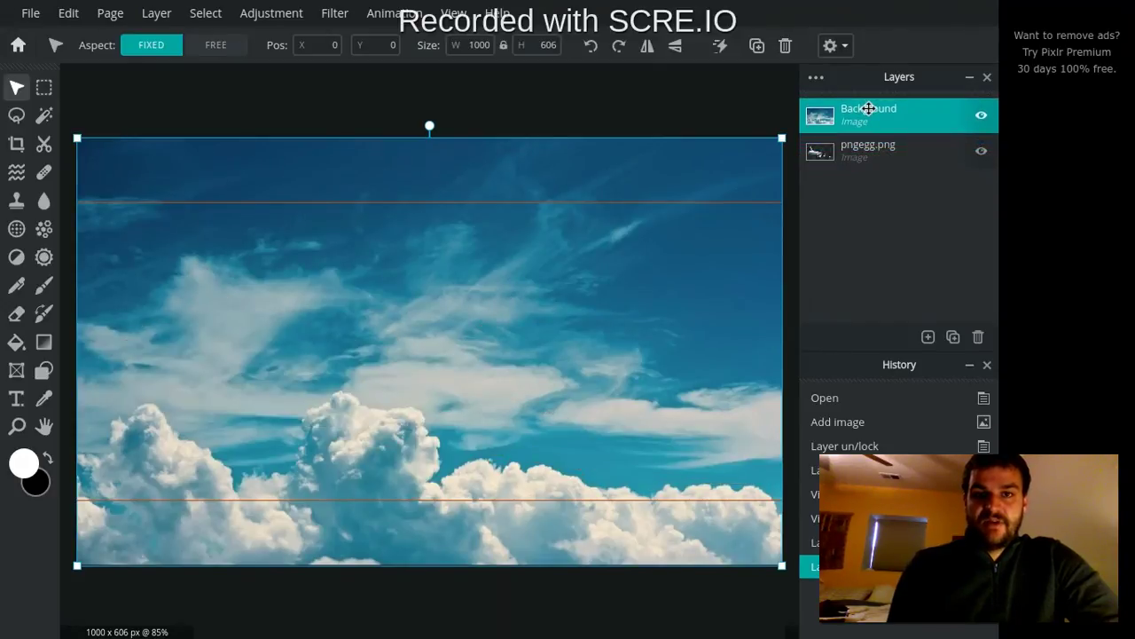
click(717, 116)
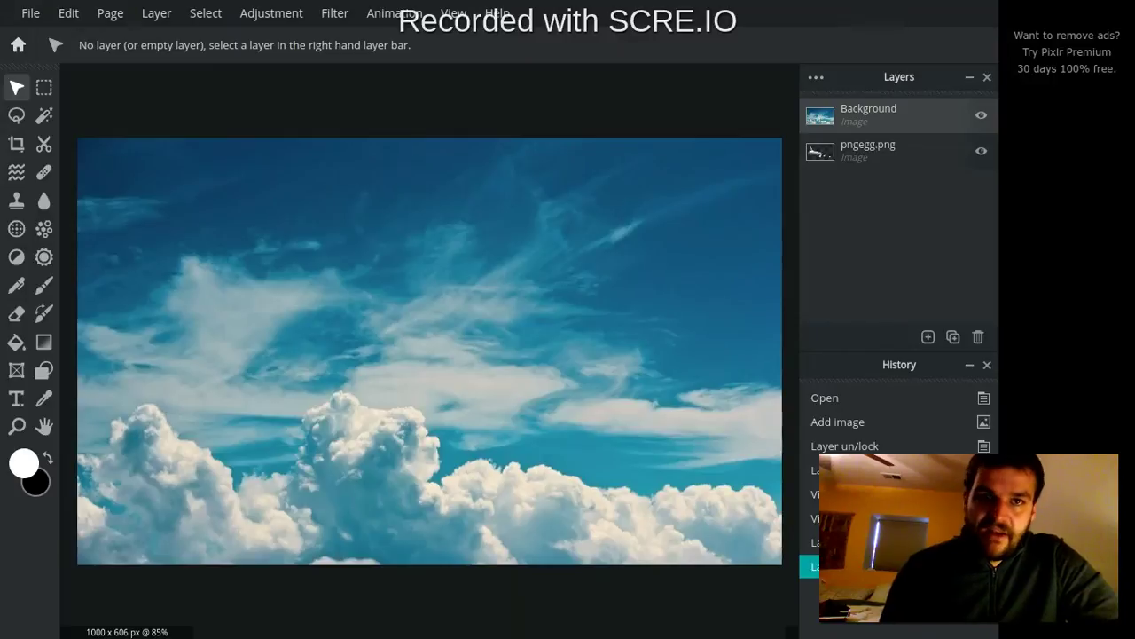
drag(867, 152, 870, 115)
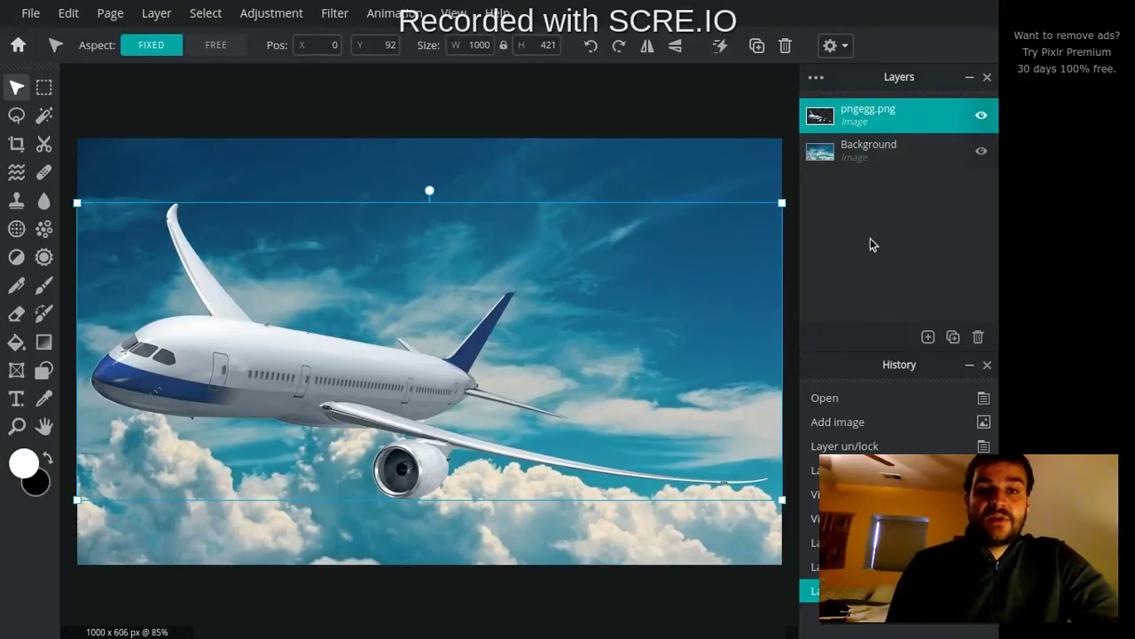
click(738, 124)
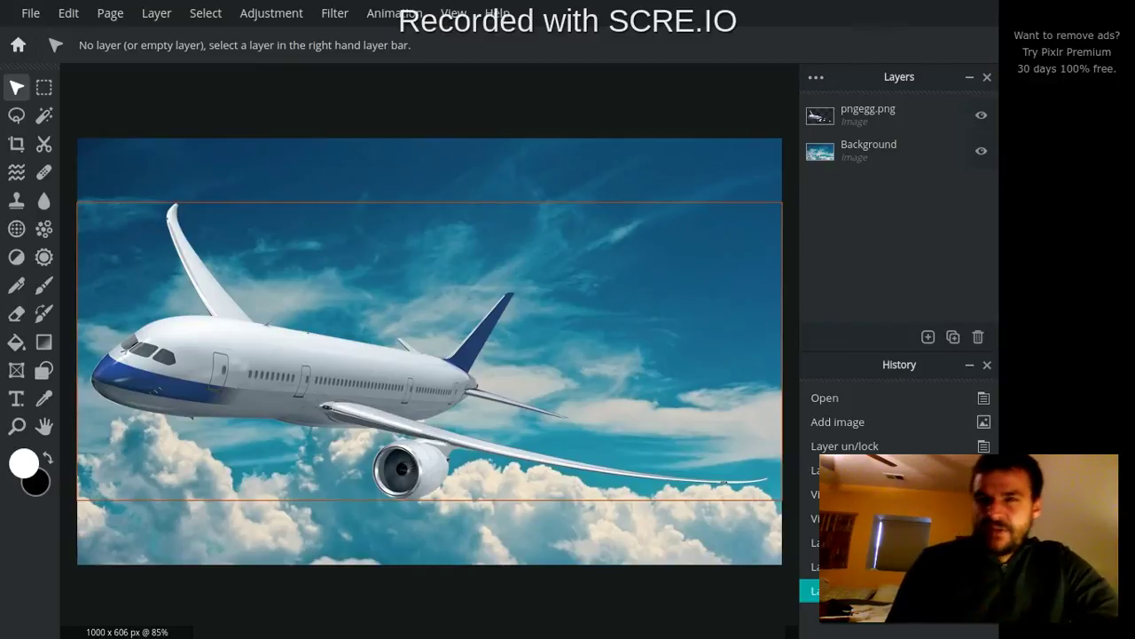
mouse_move(866, 123)
mouse_down()
mouse_move(869, 162)
mouse_move(861, 122)
mouse_up()
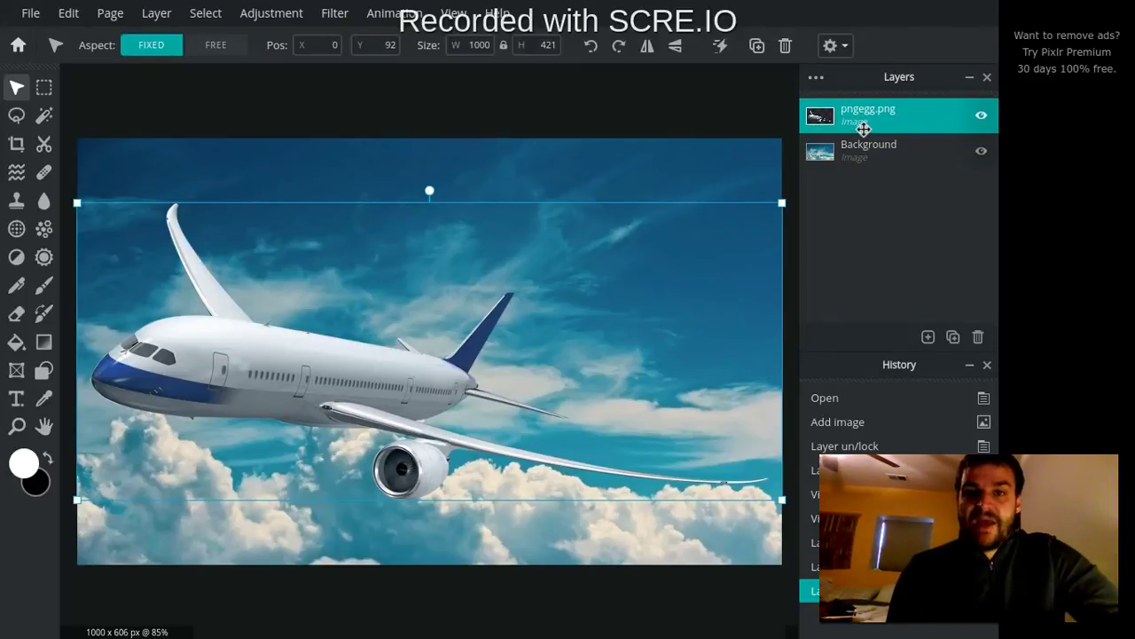
With the Eraser on the pngegg.png layer, erase the airplane's engine.
click(715, 116)
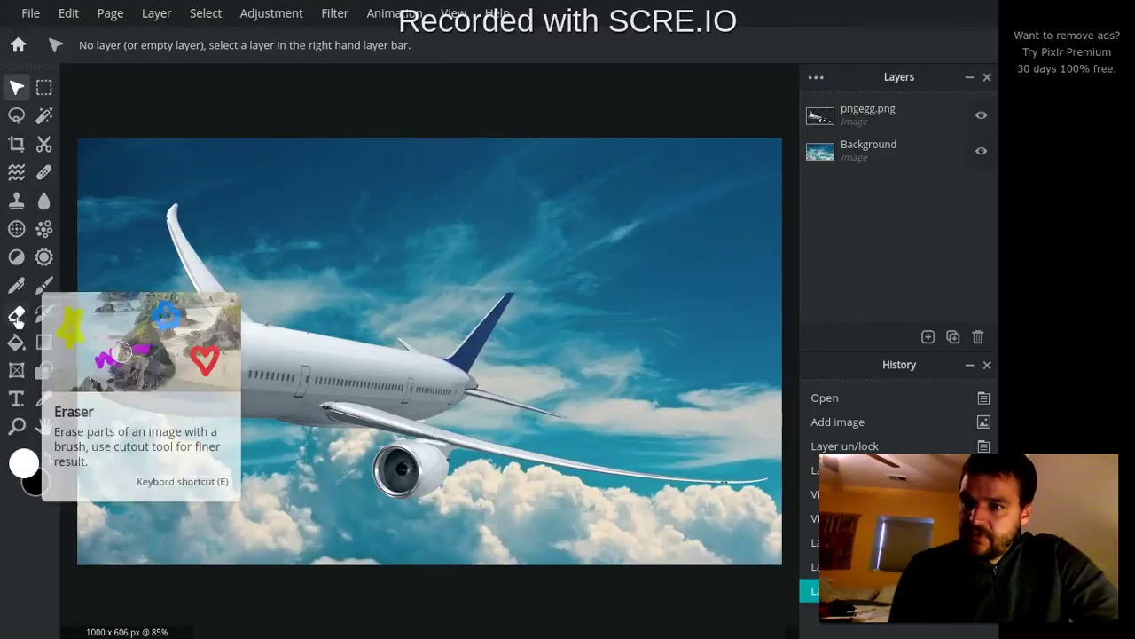
click(17, 317)
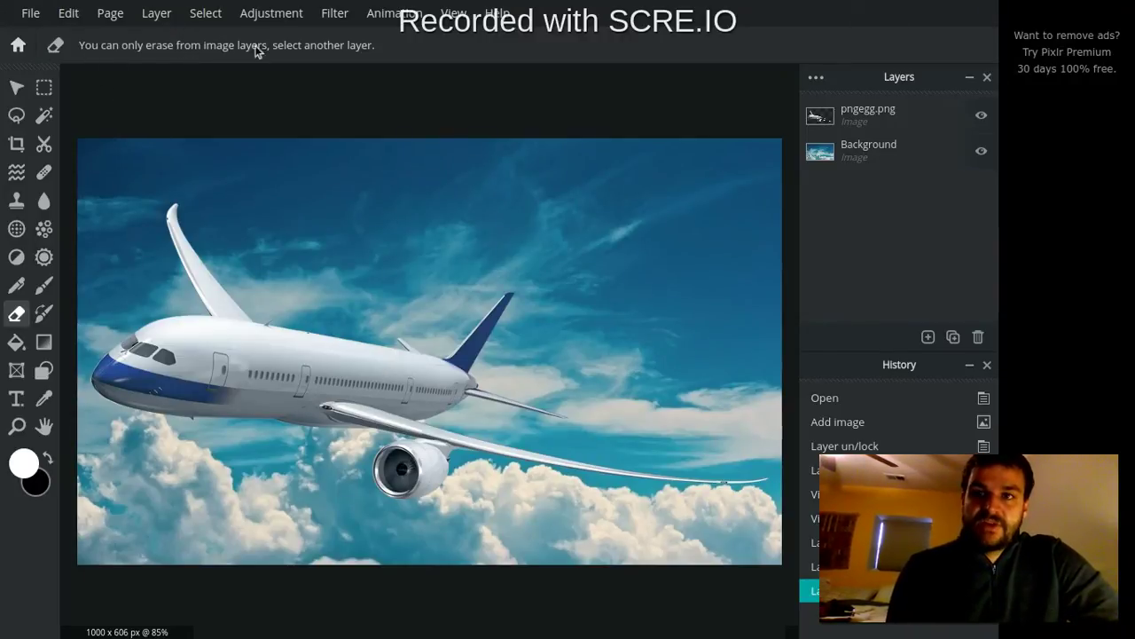
click(896, 153)
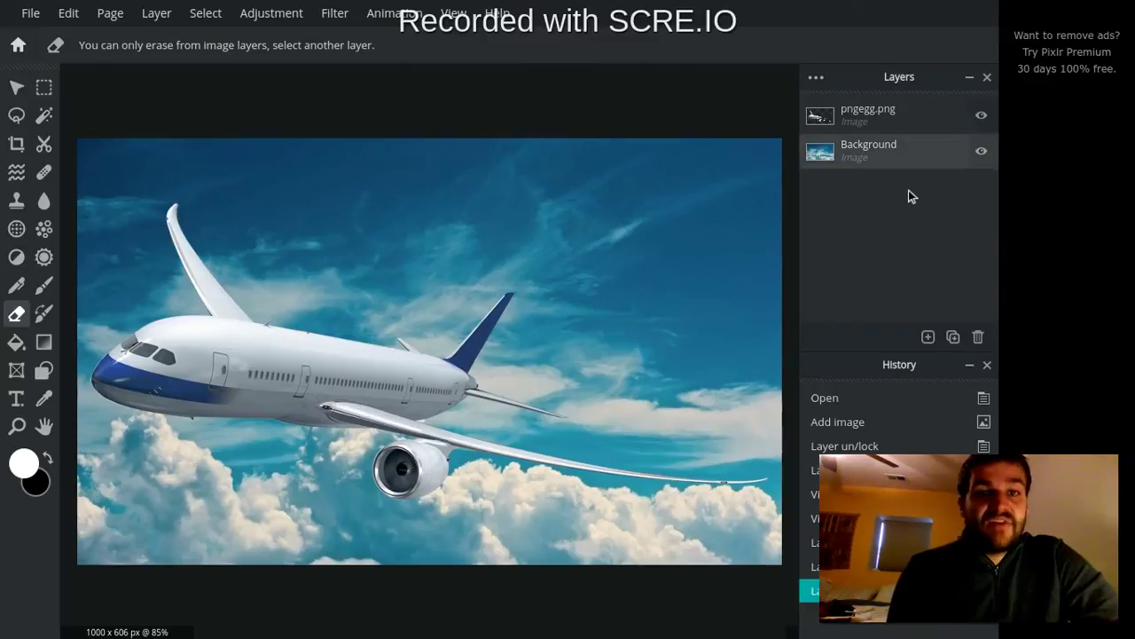
click(867, 121)
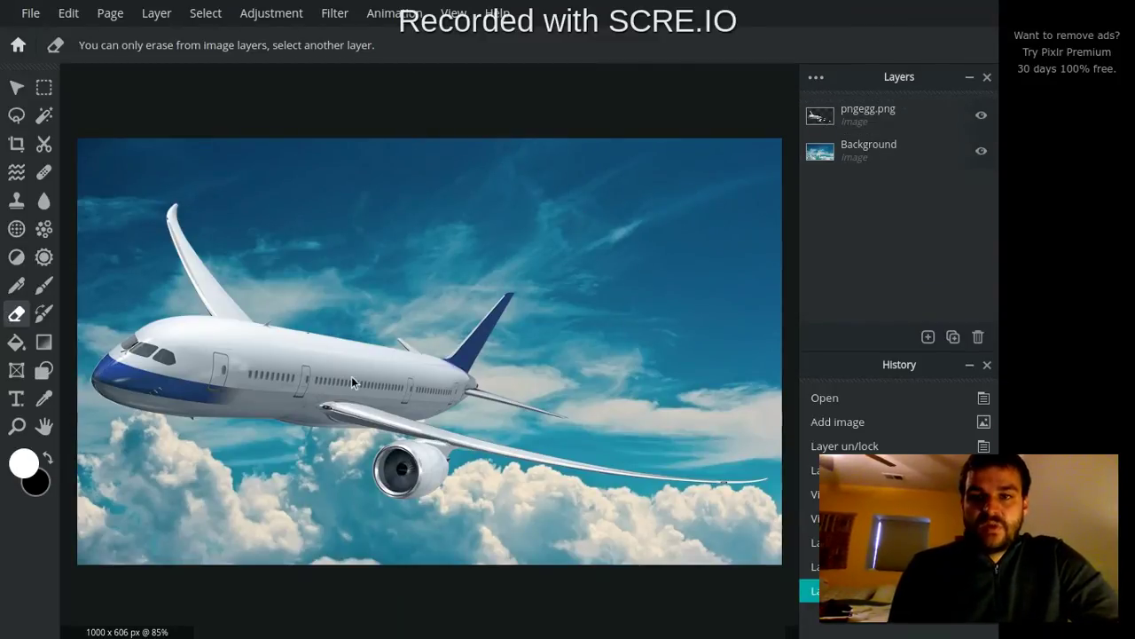
click(876, 119)
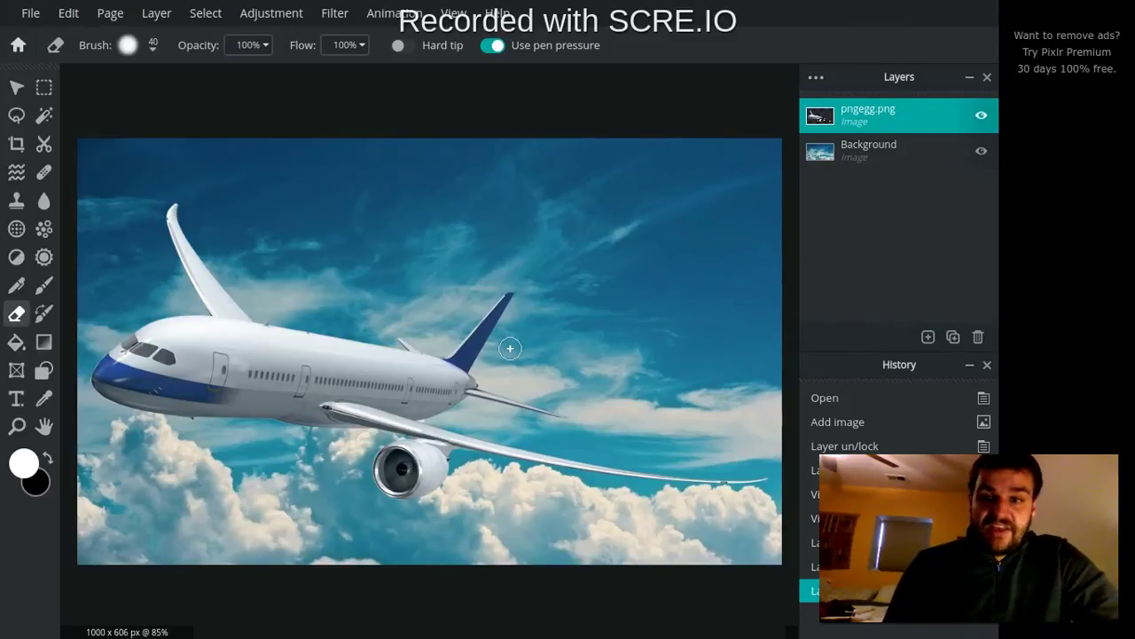
mouse_move(384, 447)
mouse_down()
mouse_move(427, 462)
mouse_move(376, 457)
mouse_move(434, 480)
mouse_move(357, 467)
mouse_move(418, 491)
mouse_move(439, 486)
mouse_move(449, 467)
mouse_move(444, 454)
mouse_move(410, 450)
mouse_move(352, 566)
mouse_up()
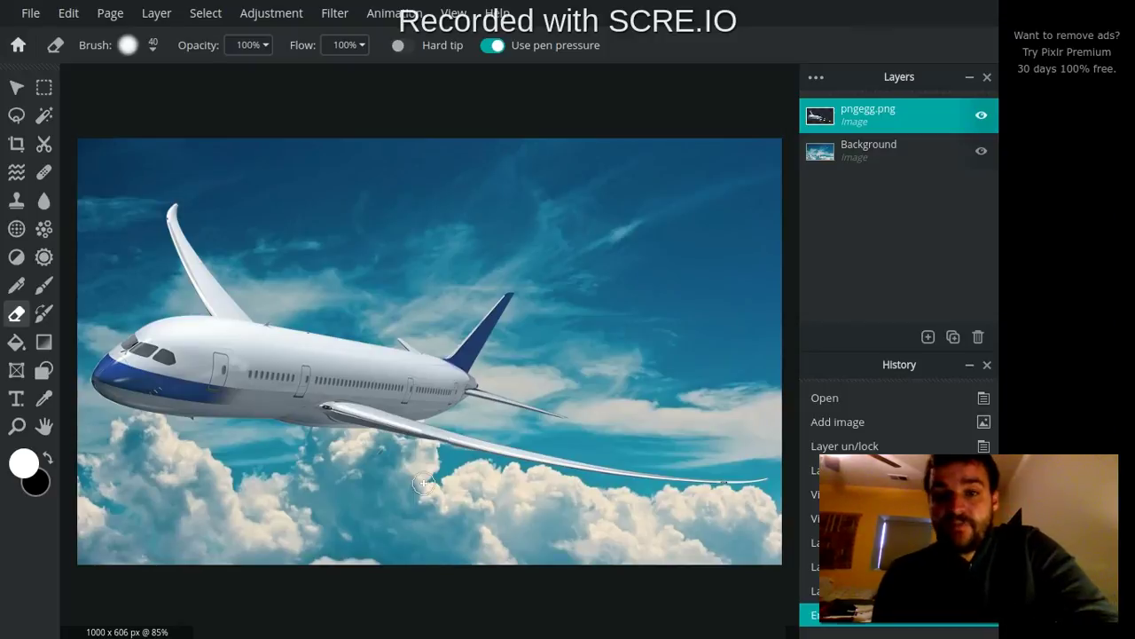
Undo the engine erase, then erase four patches of sky from the Background layer.
key(ctrl+z)
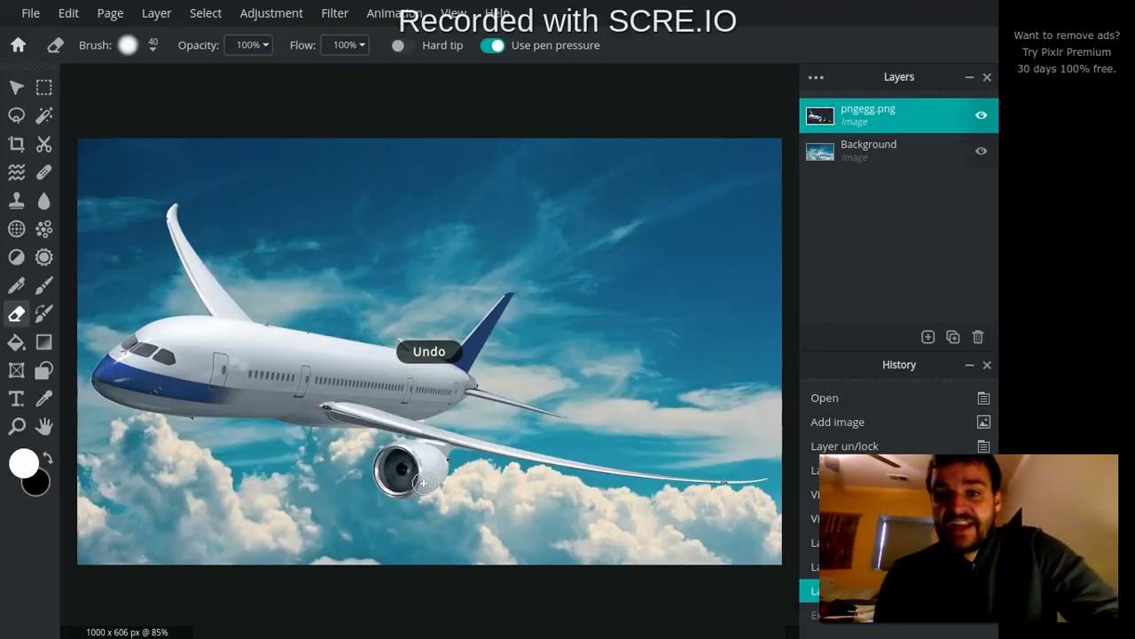
click(867, 158)
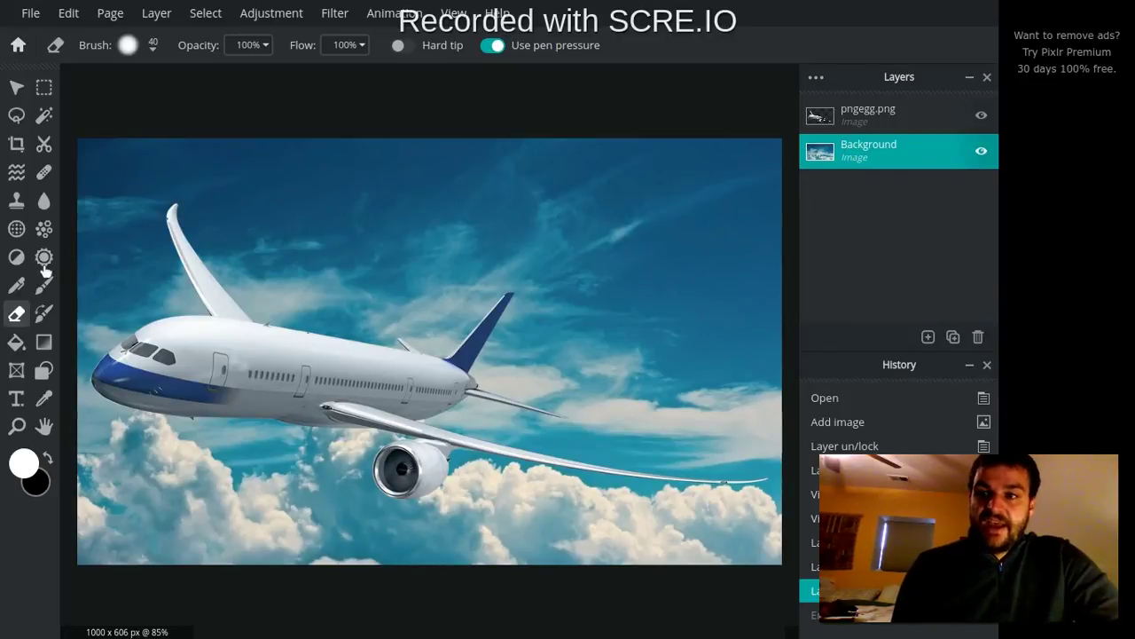
mouse_move(377, 467)
mouse_down()
mouse_move(262, 430)
mouse_move(402, 441)
mouse_up()
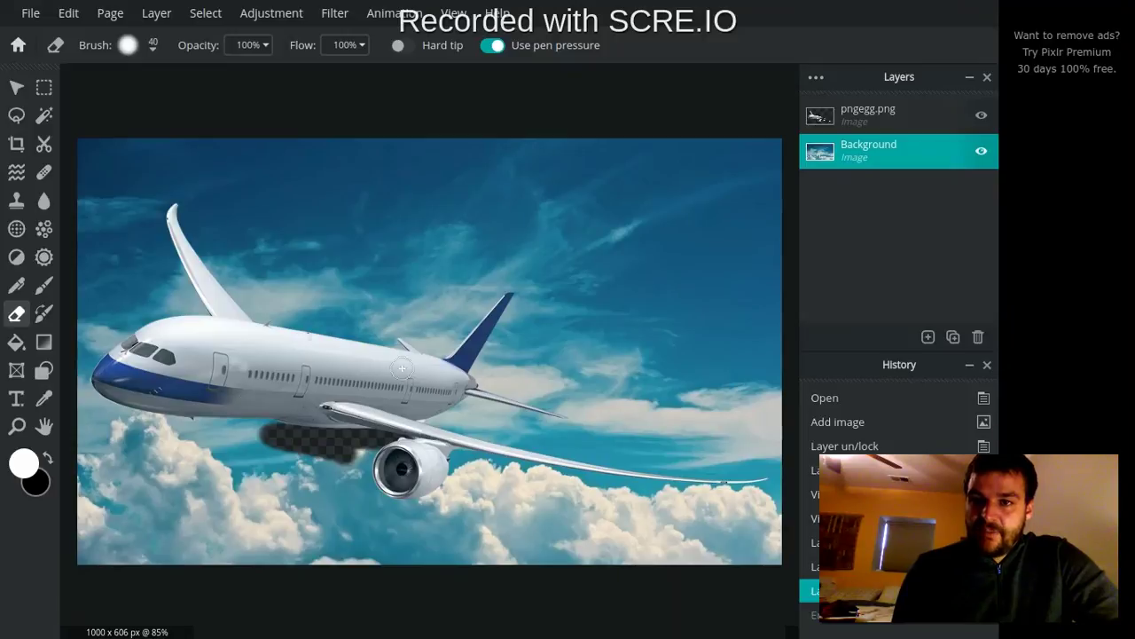
mouse_move(402, 369)
mouse_down()
mouse_move(293, 324)
mouse_move(209, 338)
mouse_move(253, 312)
mouse_move(152, 307)
mouse_move(294, 311)
mouse_move(148, 295)
mouse_move(306, 456)
mouse_up()
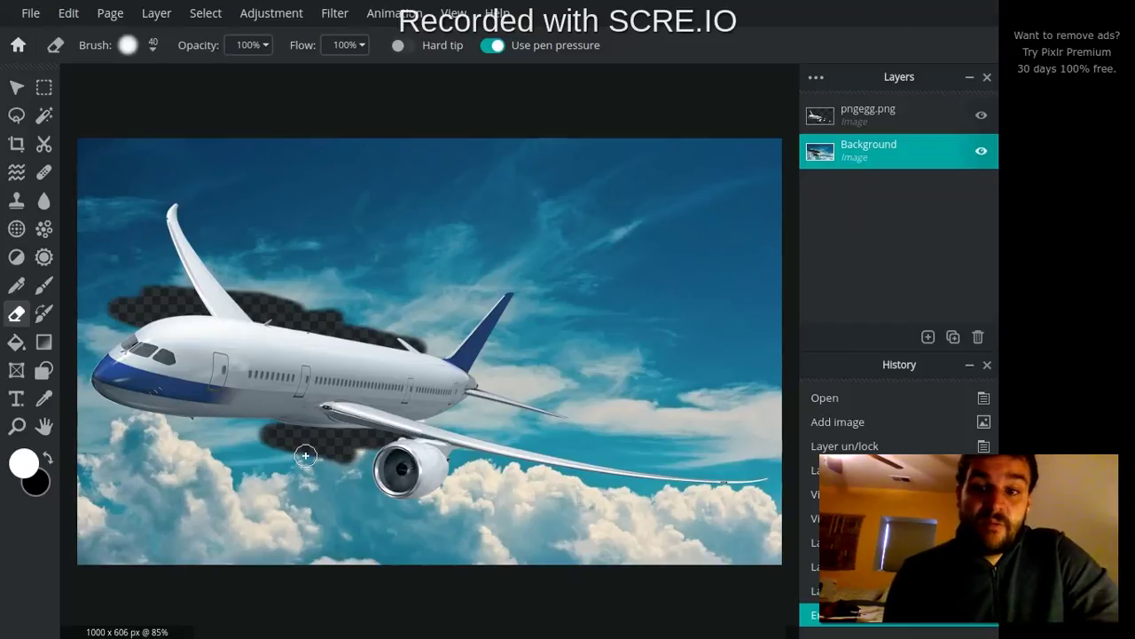
mouse_move(281, 428)
mouse_down()
mouse_move(197, 420)
mouse_move(266, 436)
mouse_up()
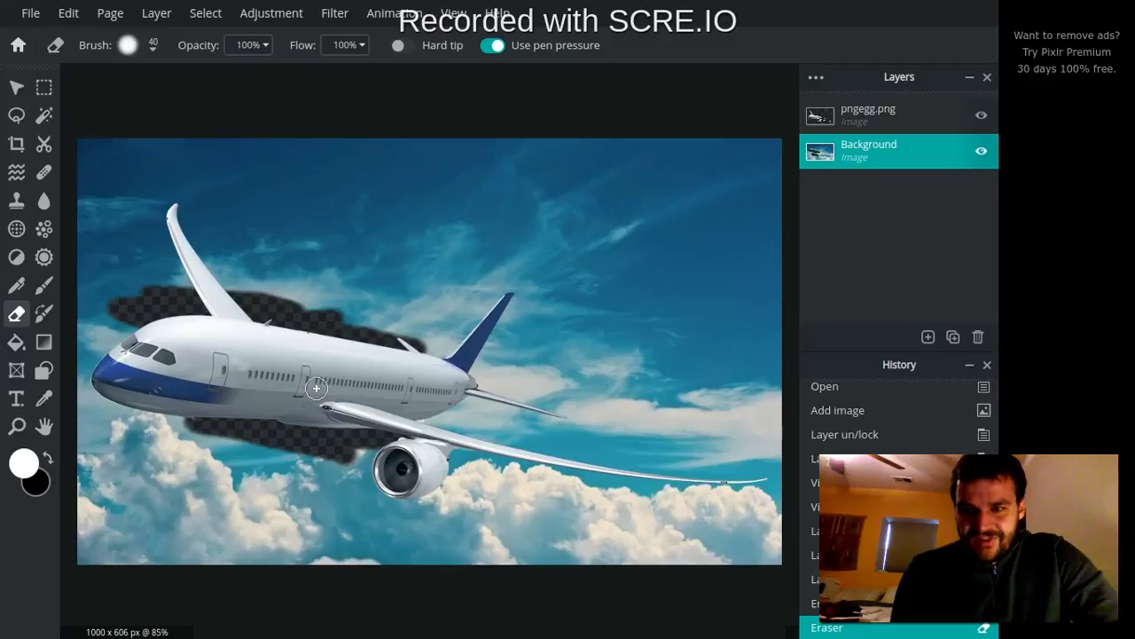
mouse_move(404, 387)
mouse_down()
mouse_move(592, 394)
mouse_move(416, 410)
mouse_move(341, 406)
mouse_move(270, 382)
mouse_up()
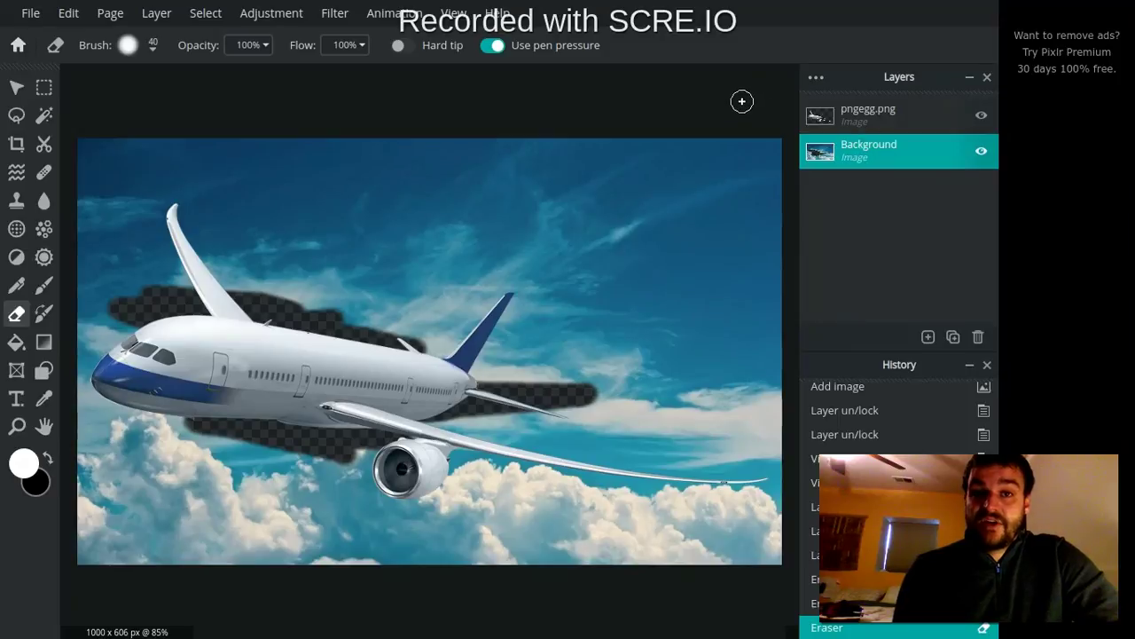
Check the Background layer's settings and undo the sky erasures.
double_click(868, 252)
click(823, 140)
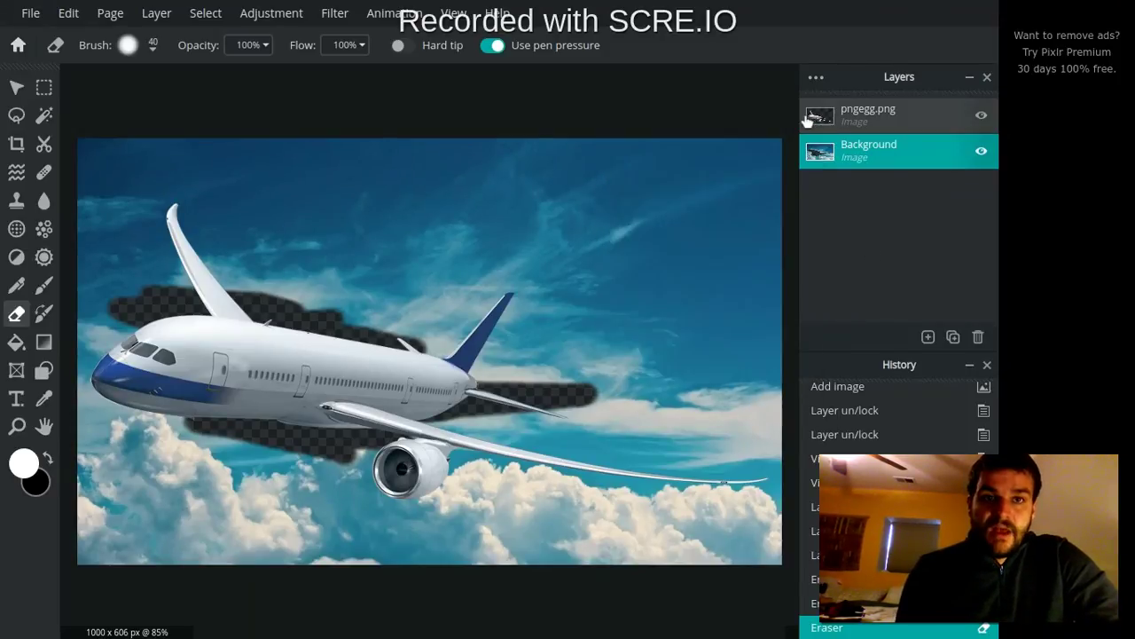
key(ctrl+z)
key(ctrl+z)
key(ctrl+z)
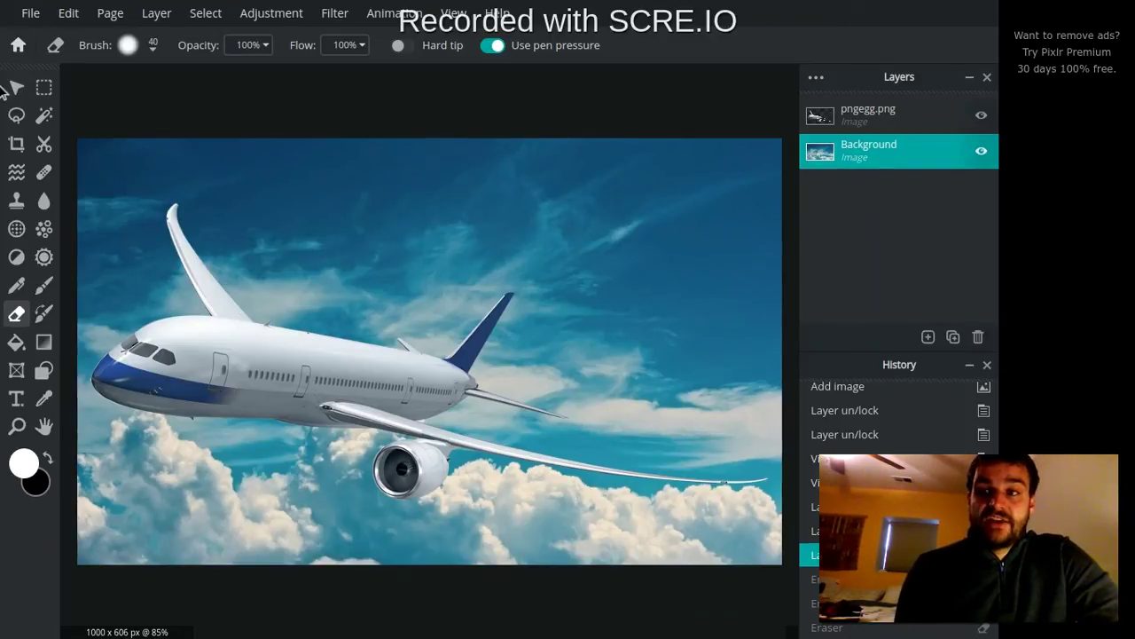
Open the pngegg.png layer's settings and browse the blend modes, leaving it at None.
click(901, 122)
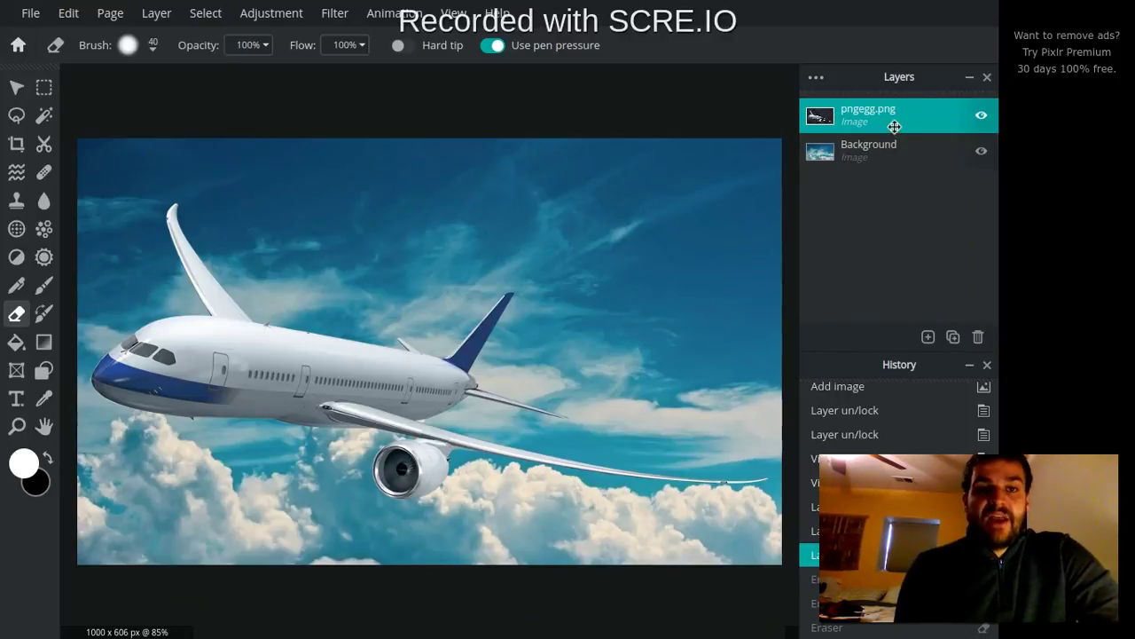
click(887, 117)
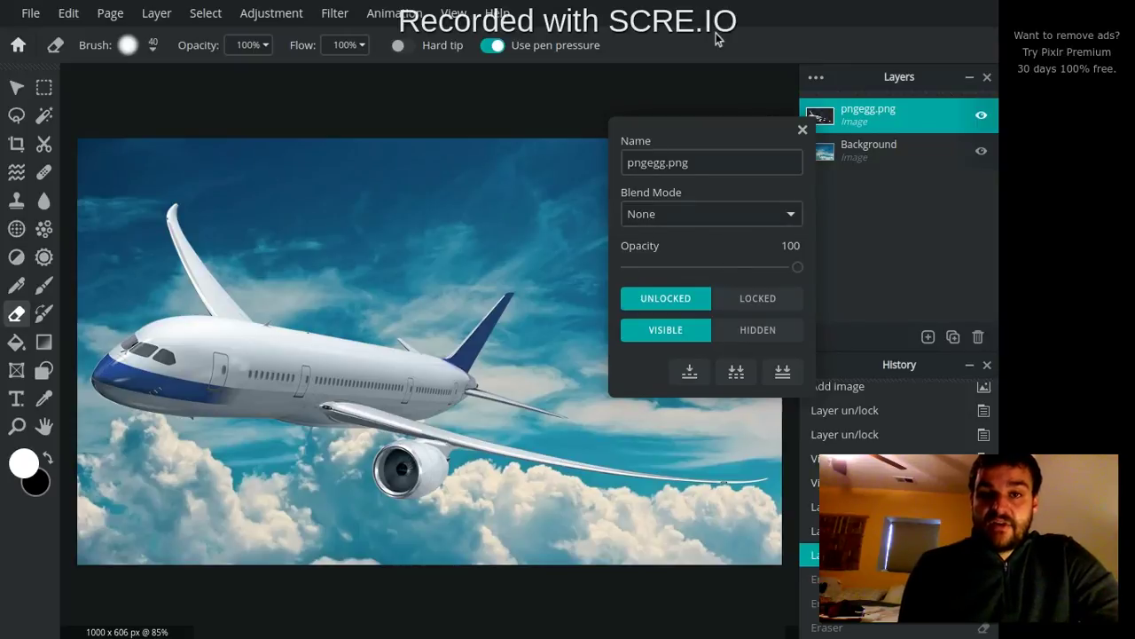
click(685, 217)
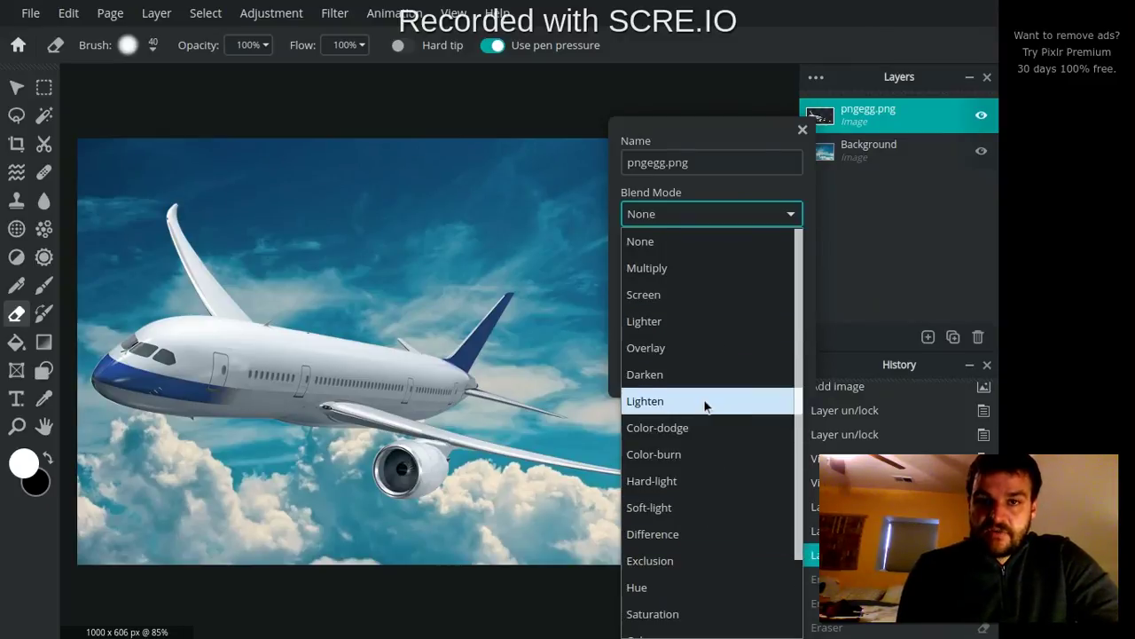
scroll(704, 401, down, 1)
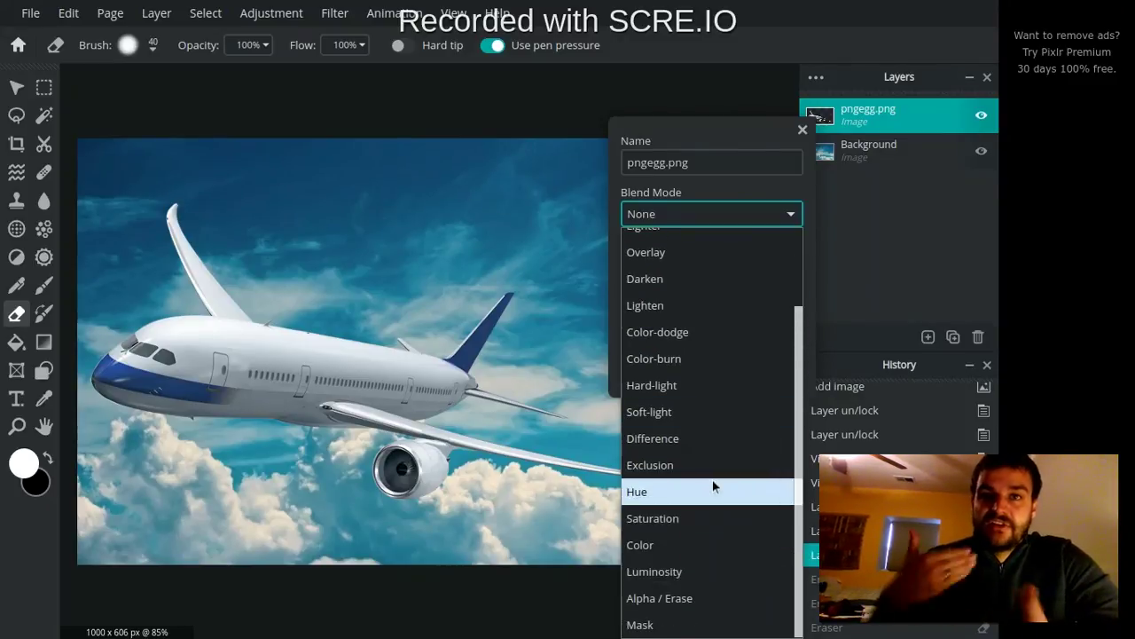
scroll(712, 480, up, 1)
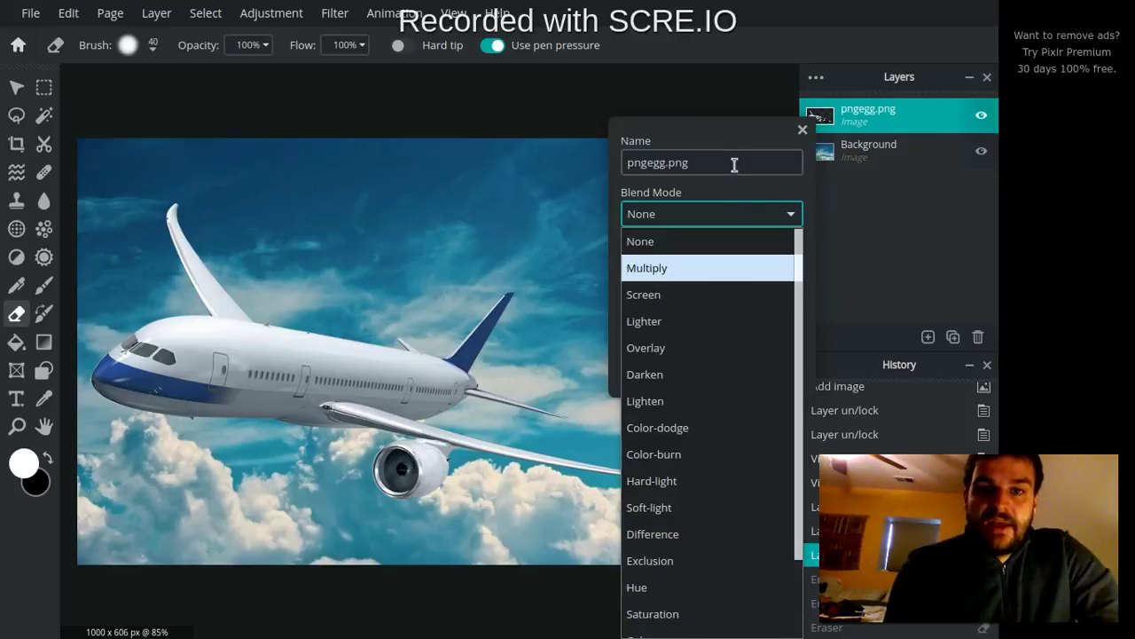
click(684, 241)
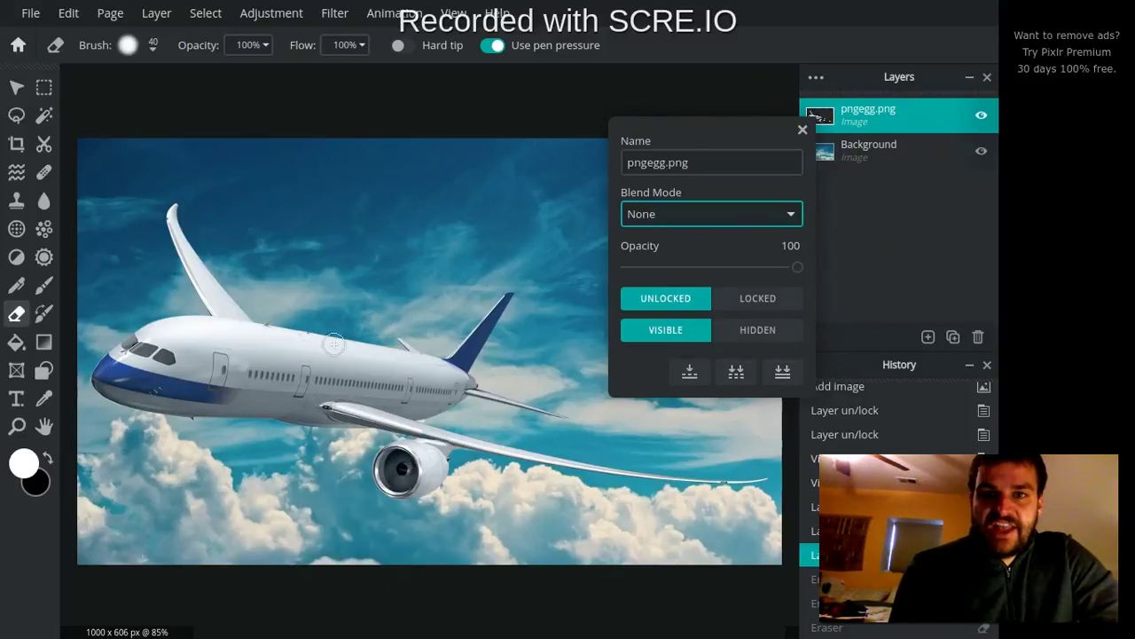
click(685, 225)
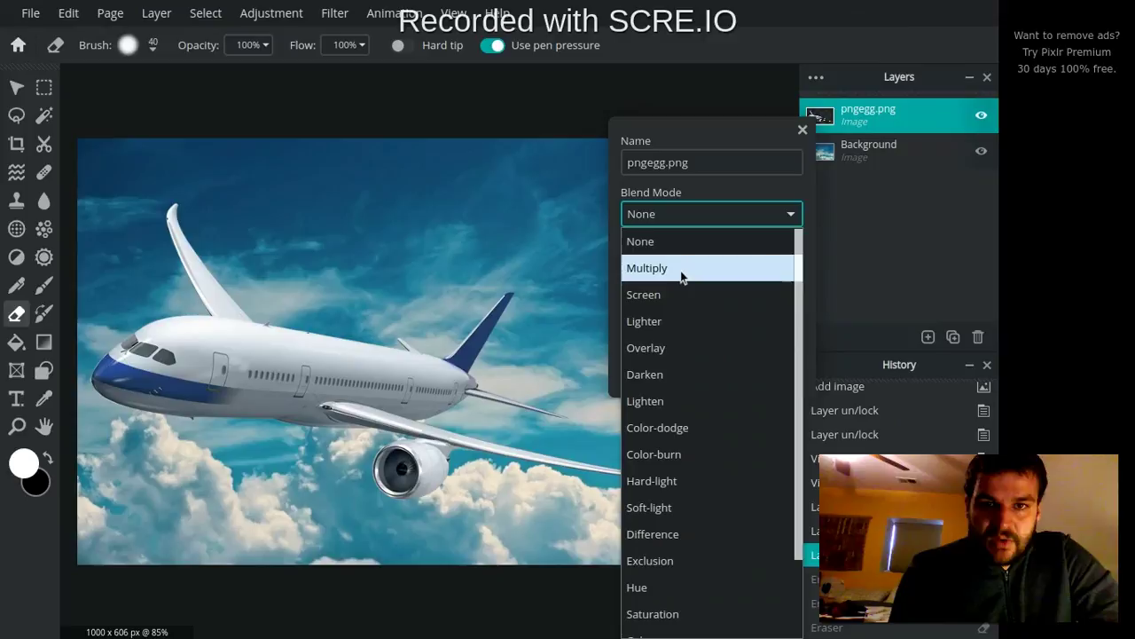
scroll(680, 271, down, 2)
click(680, 389)
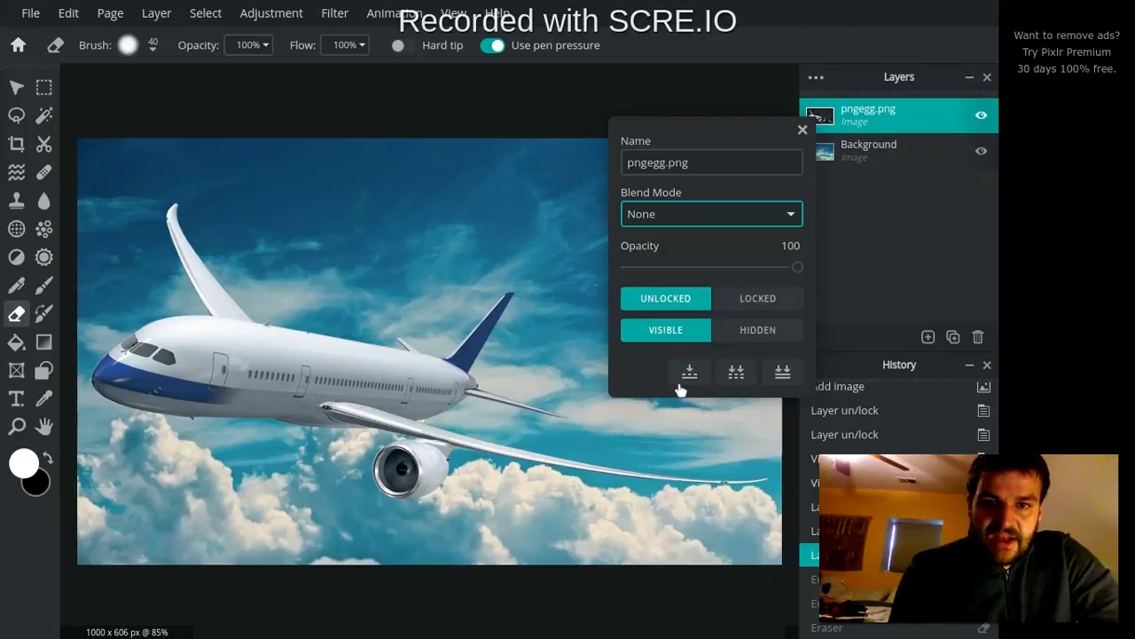
click(689, 373)
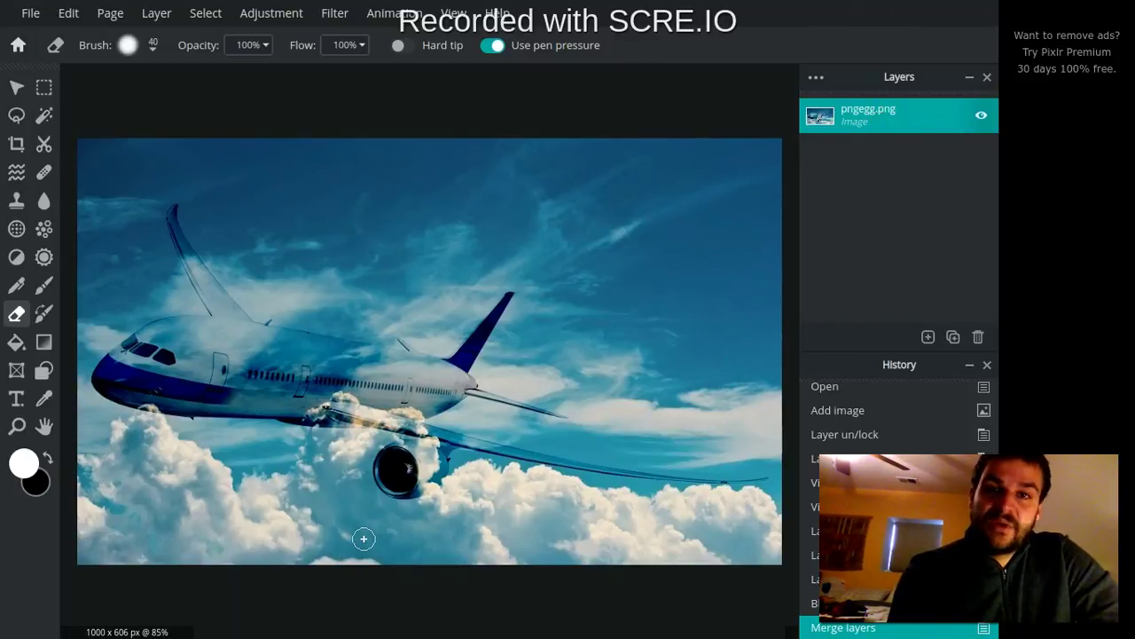
key(ctrl+z)
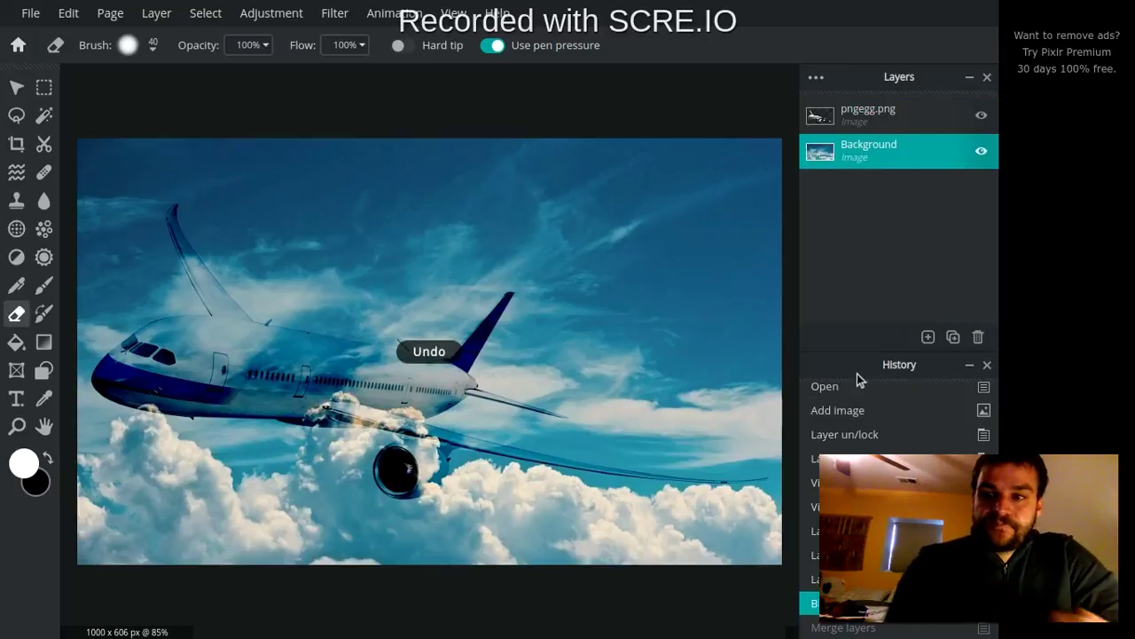
click(852, 119)
click(852, 119)
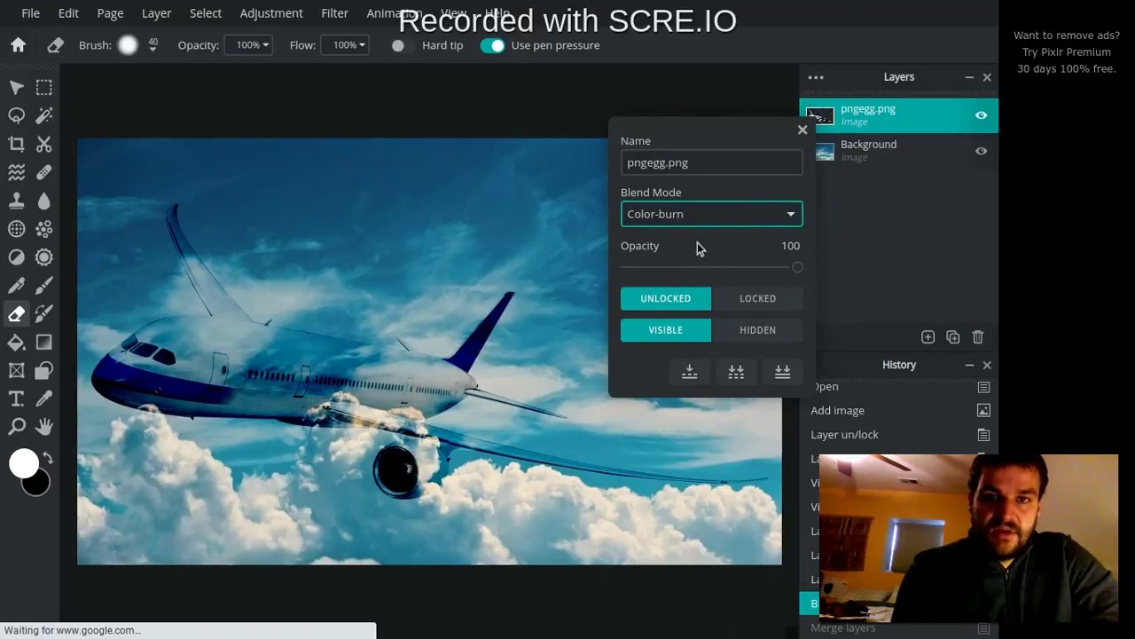
click(690, 216)
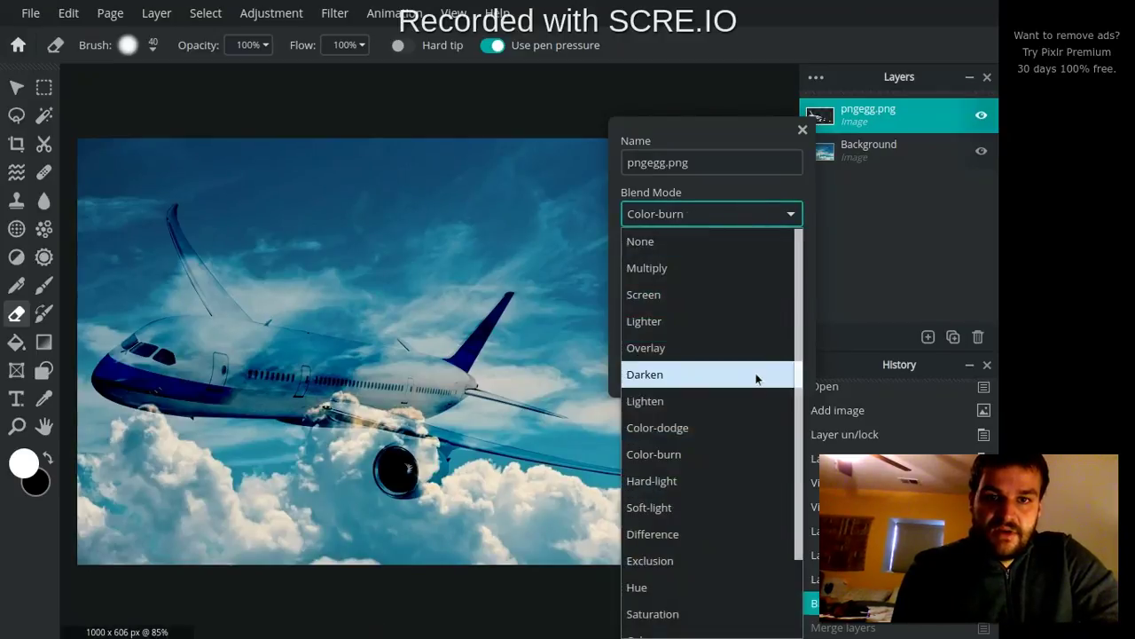
click(702, 242)
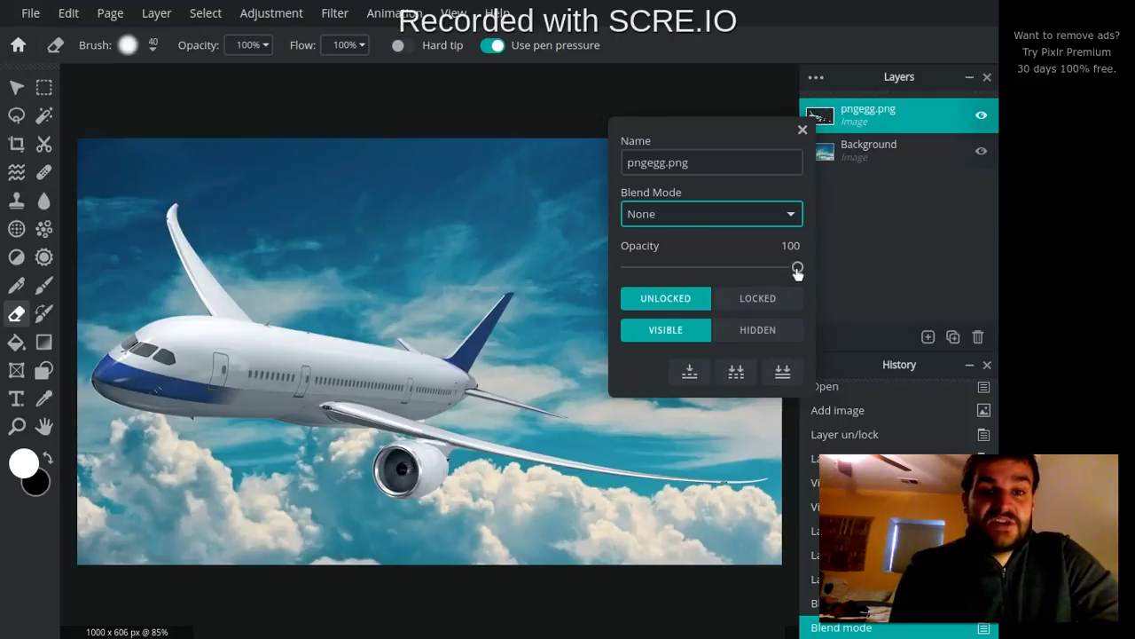
Lower the pngegg.png airplane layer's opacity to 51 and close its settings.
mouse_move(796, 272)
mouse_down()
mouse_move(680, 271)
mouse_move(809, 273)
mouse_up()
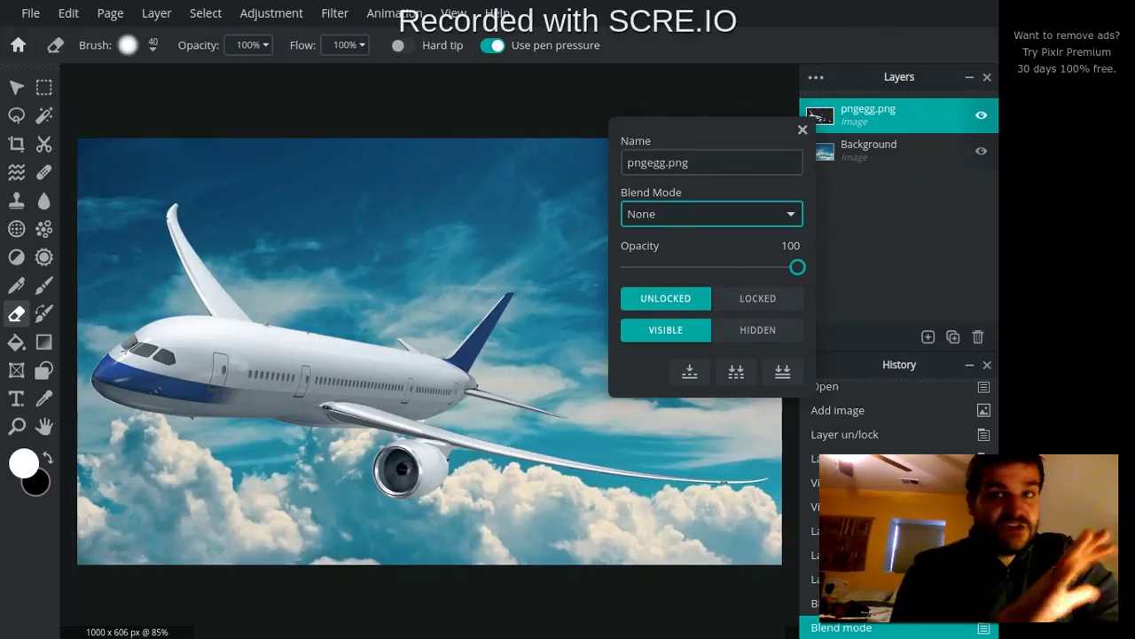
drag(798, 267, 715, 273)
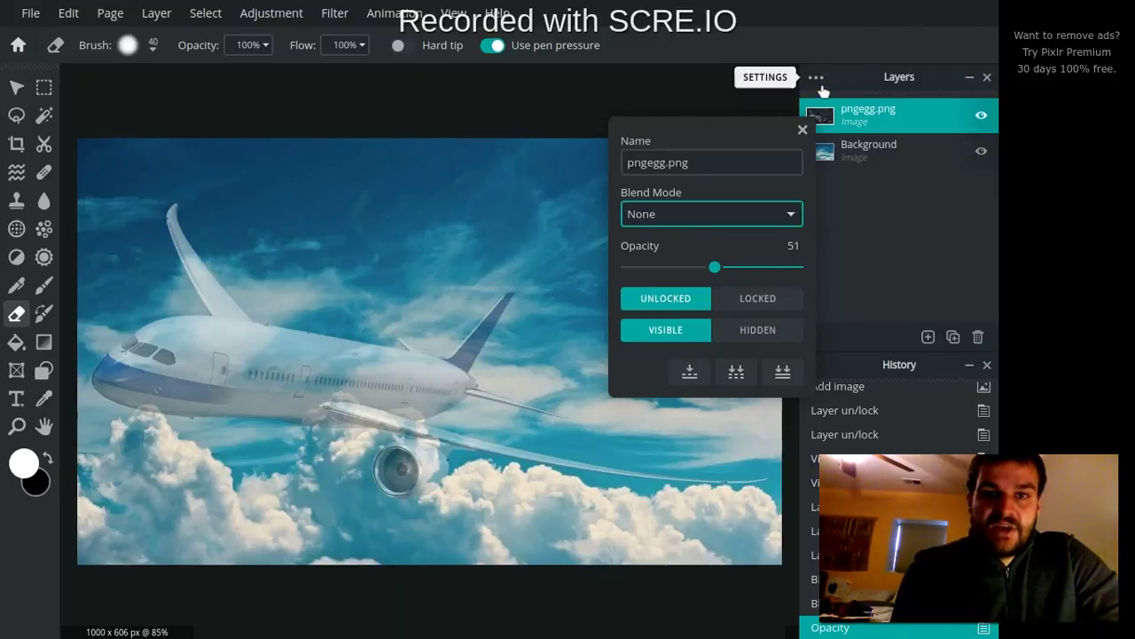
click(804, 130)
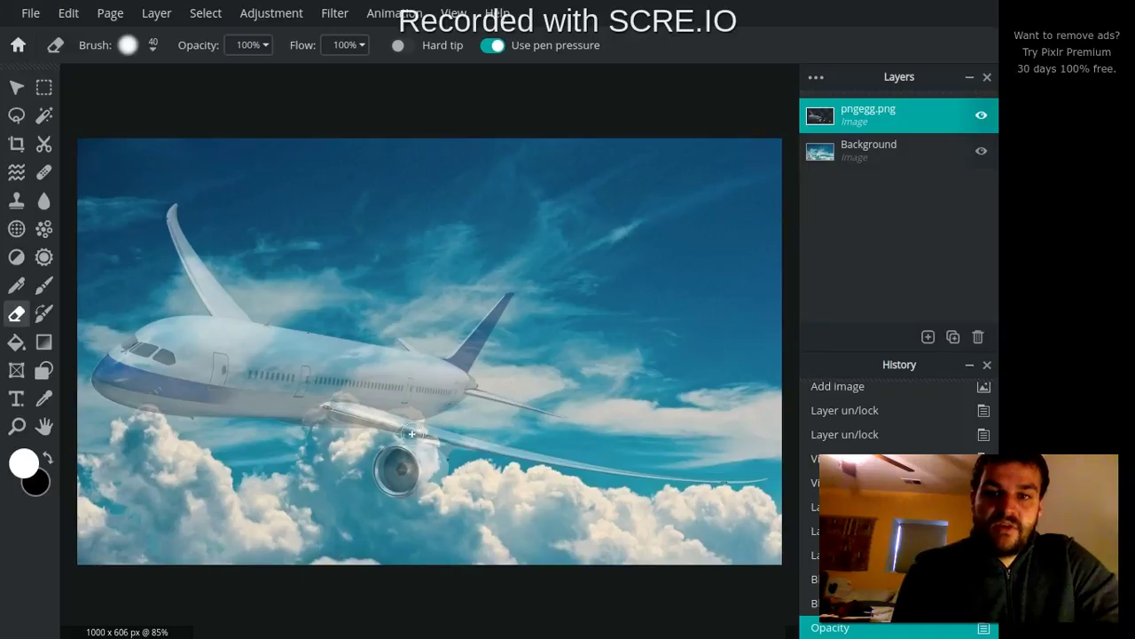